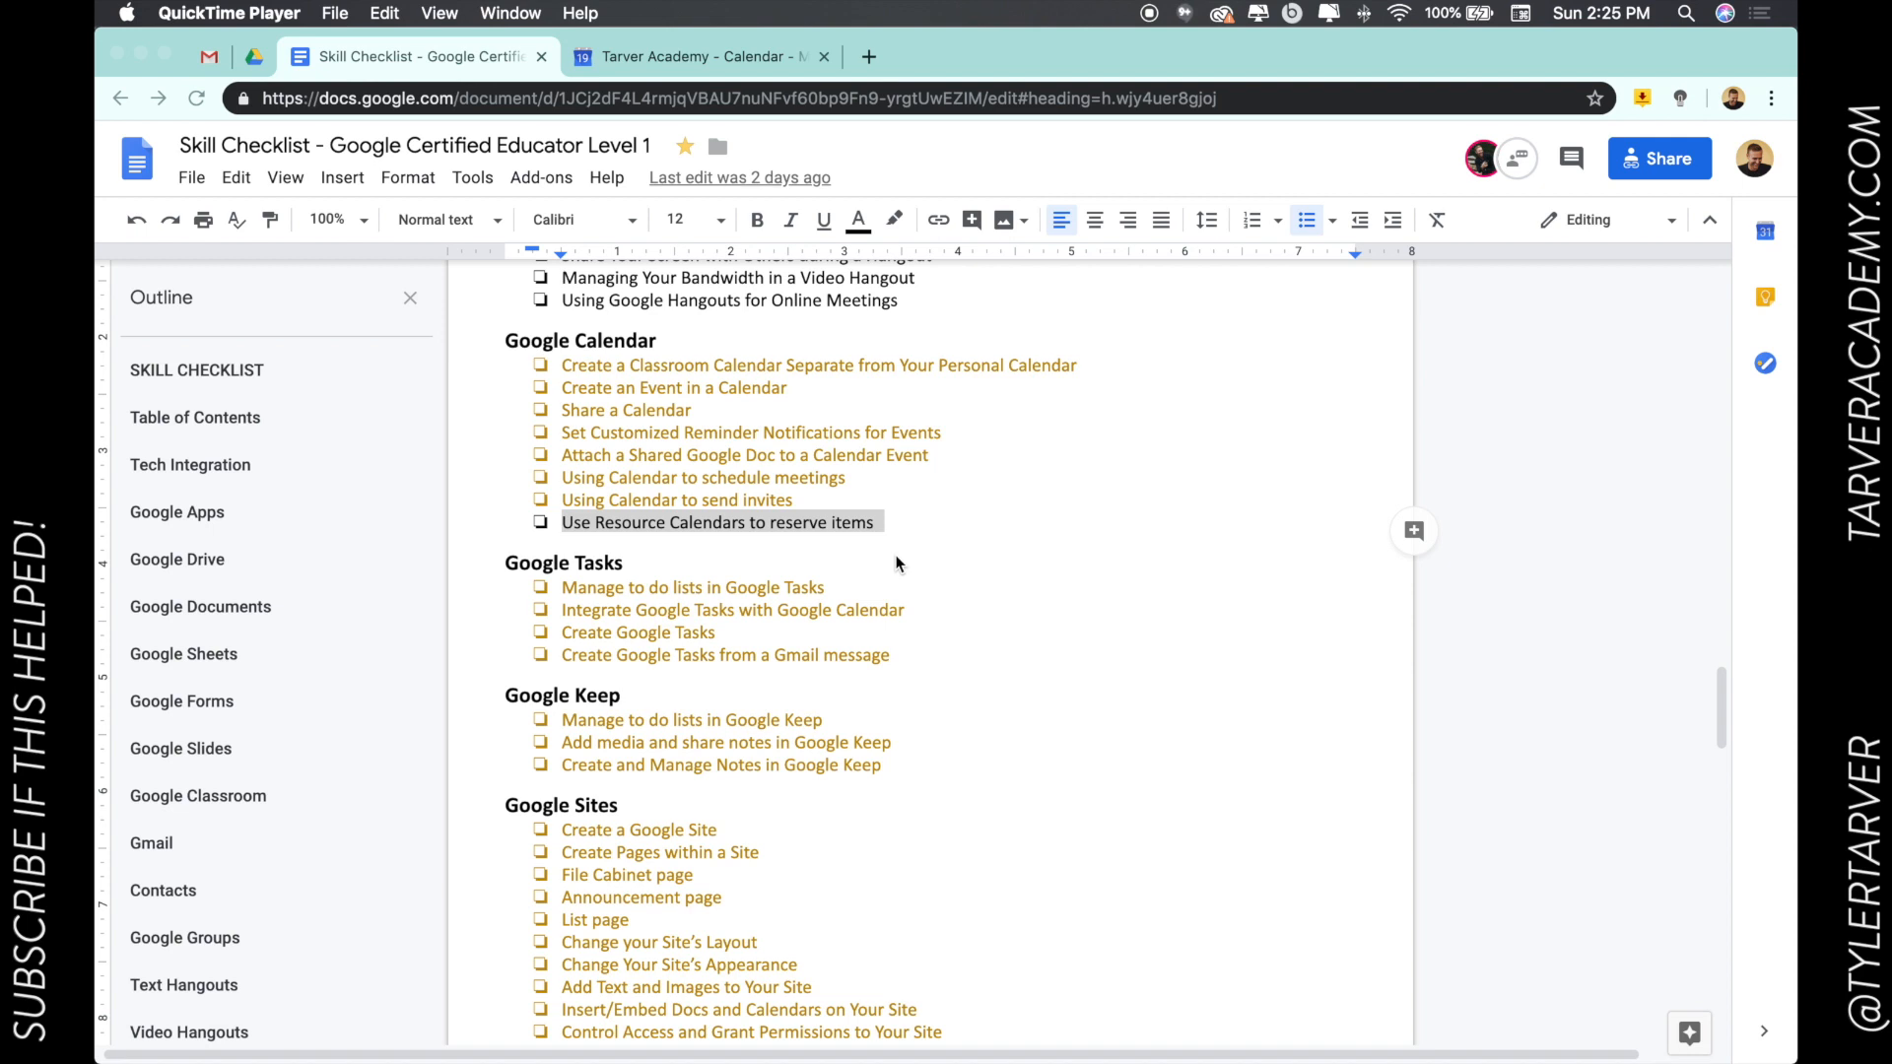
Mark the 'Use Resource Calendars to reserve items' checklist line, then switch to the Tarver Academy calendar.
scroll(777, 527, "up", 2)
scroll(710, 518, "down", 3)
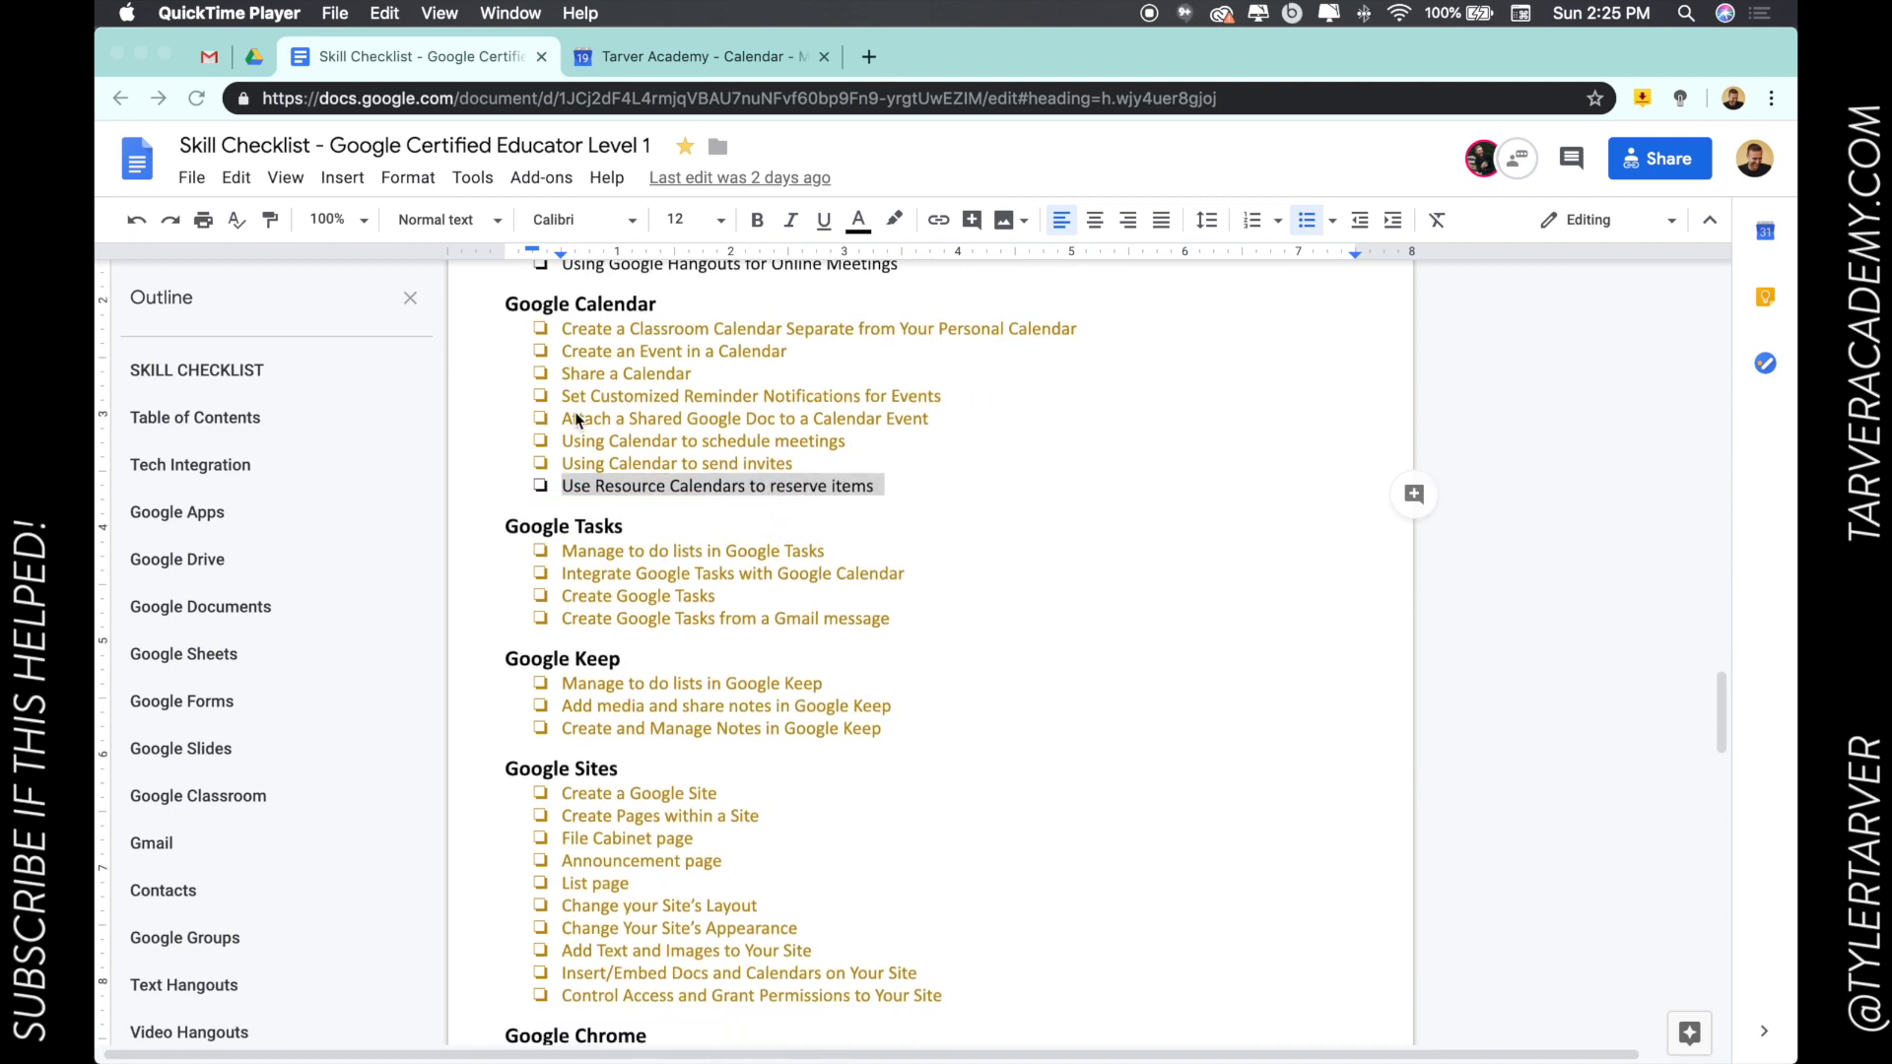
triple_click(634, 486)
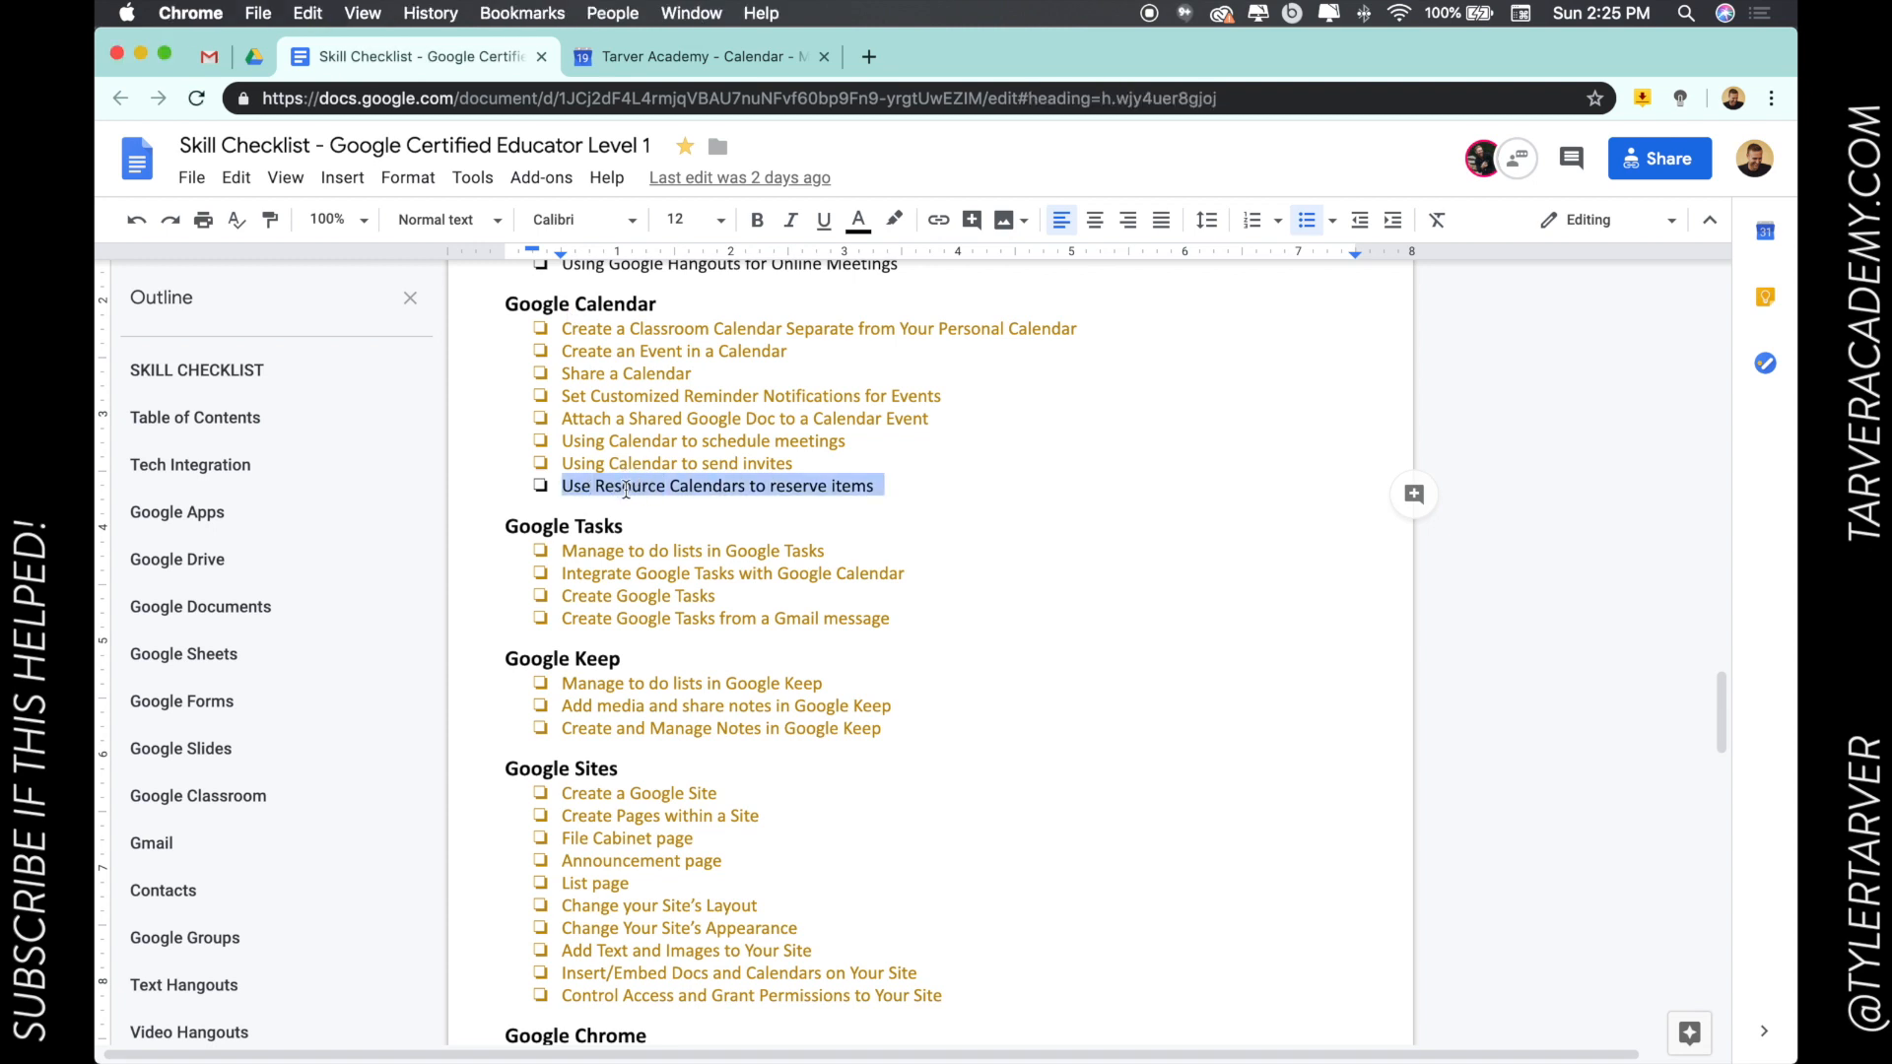
left_click(702, 58)
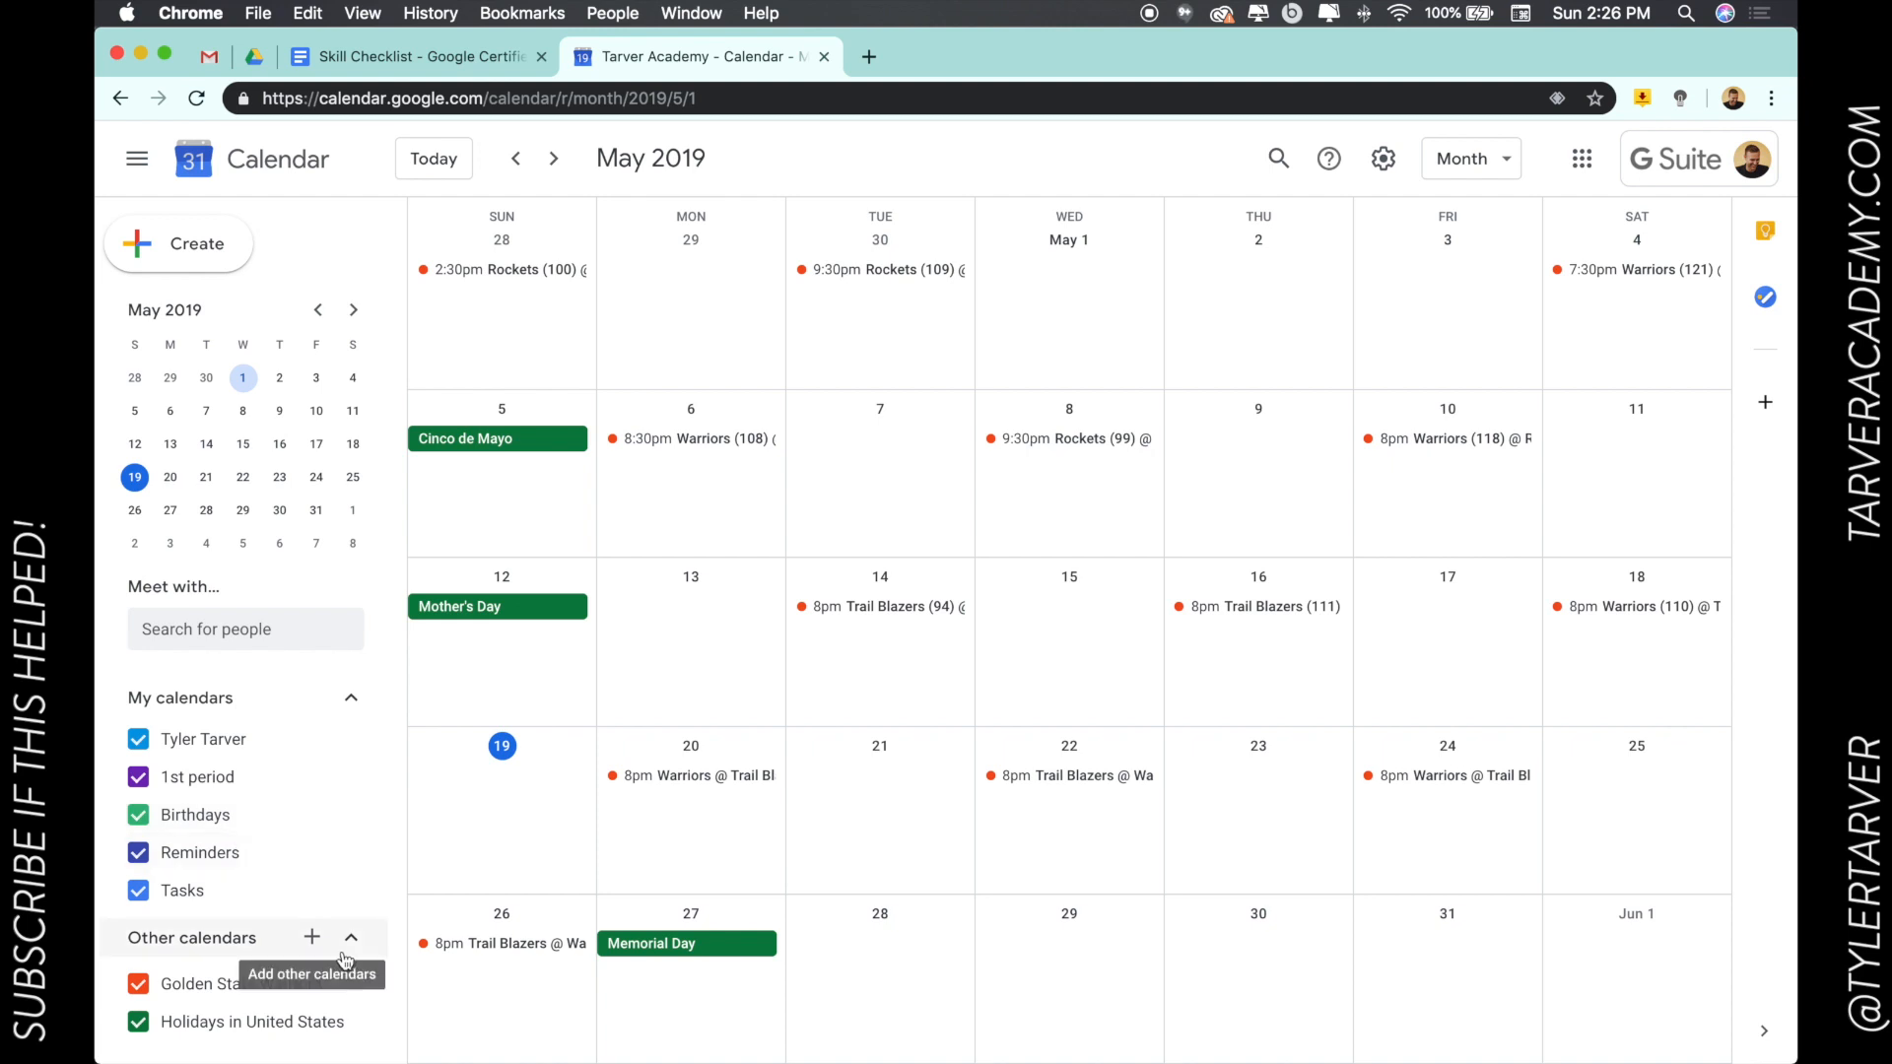
Subscribe to the High School-3-Professional Development Room (30) resource calendar and return to May 2019.
left_click(312, 941)
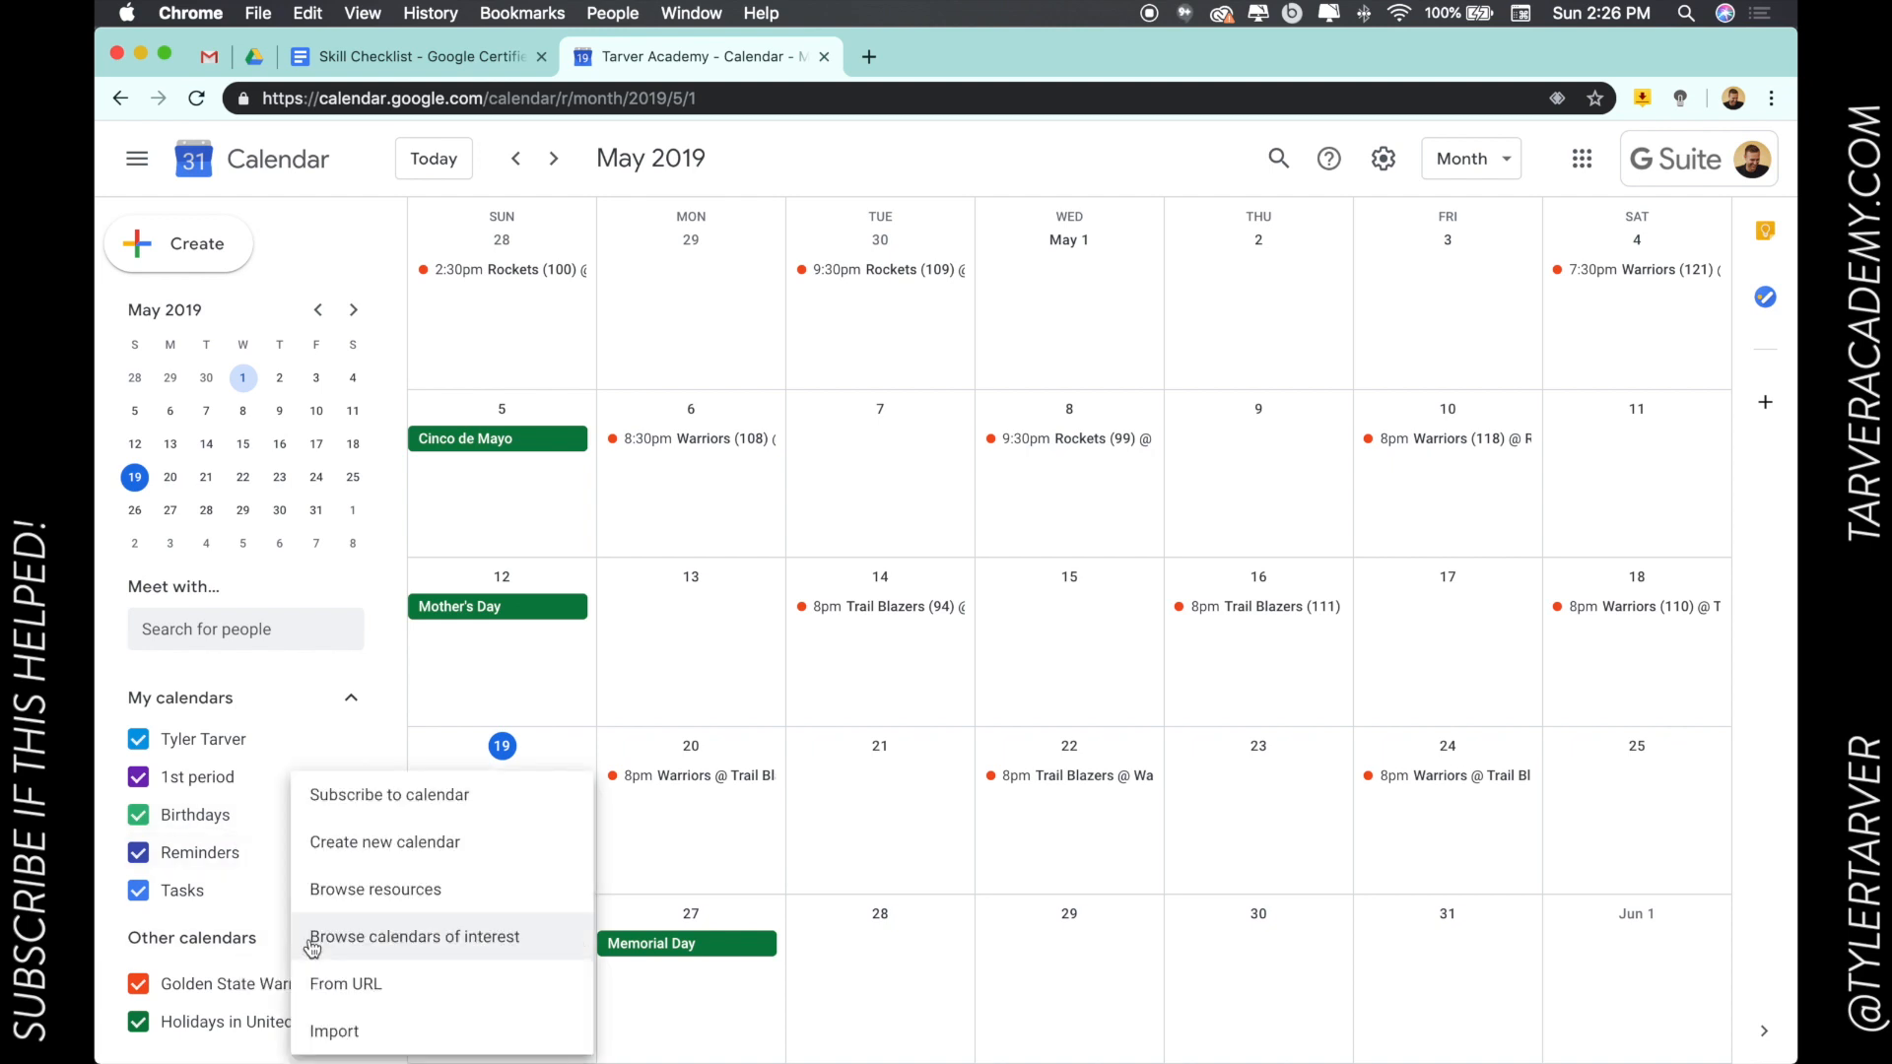
left_click(426, 903)
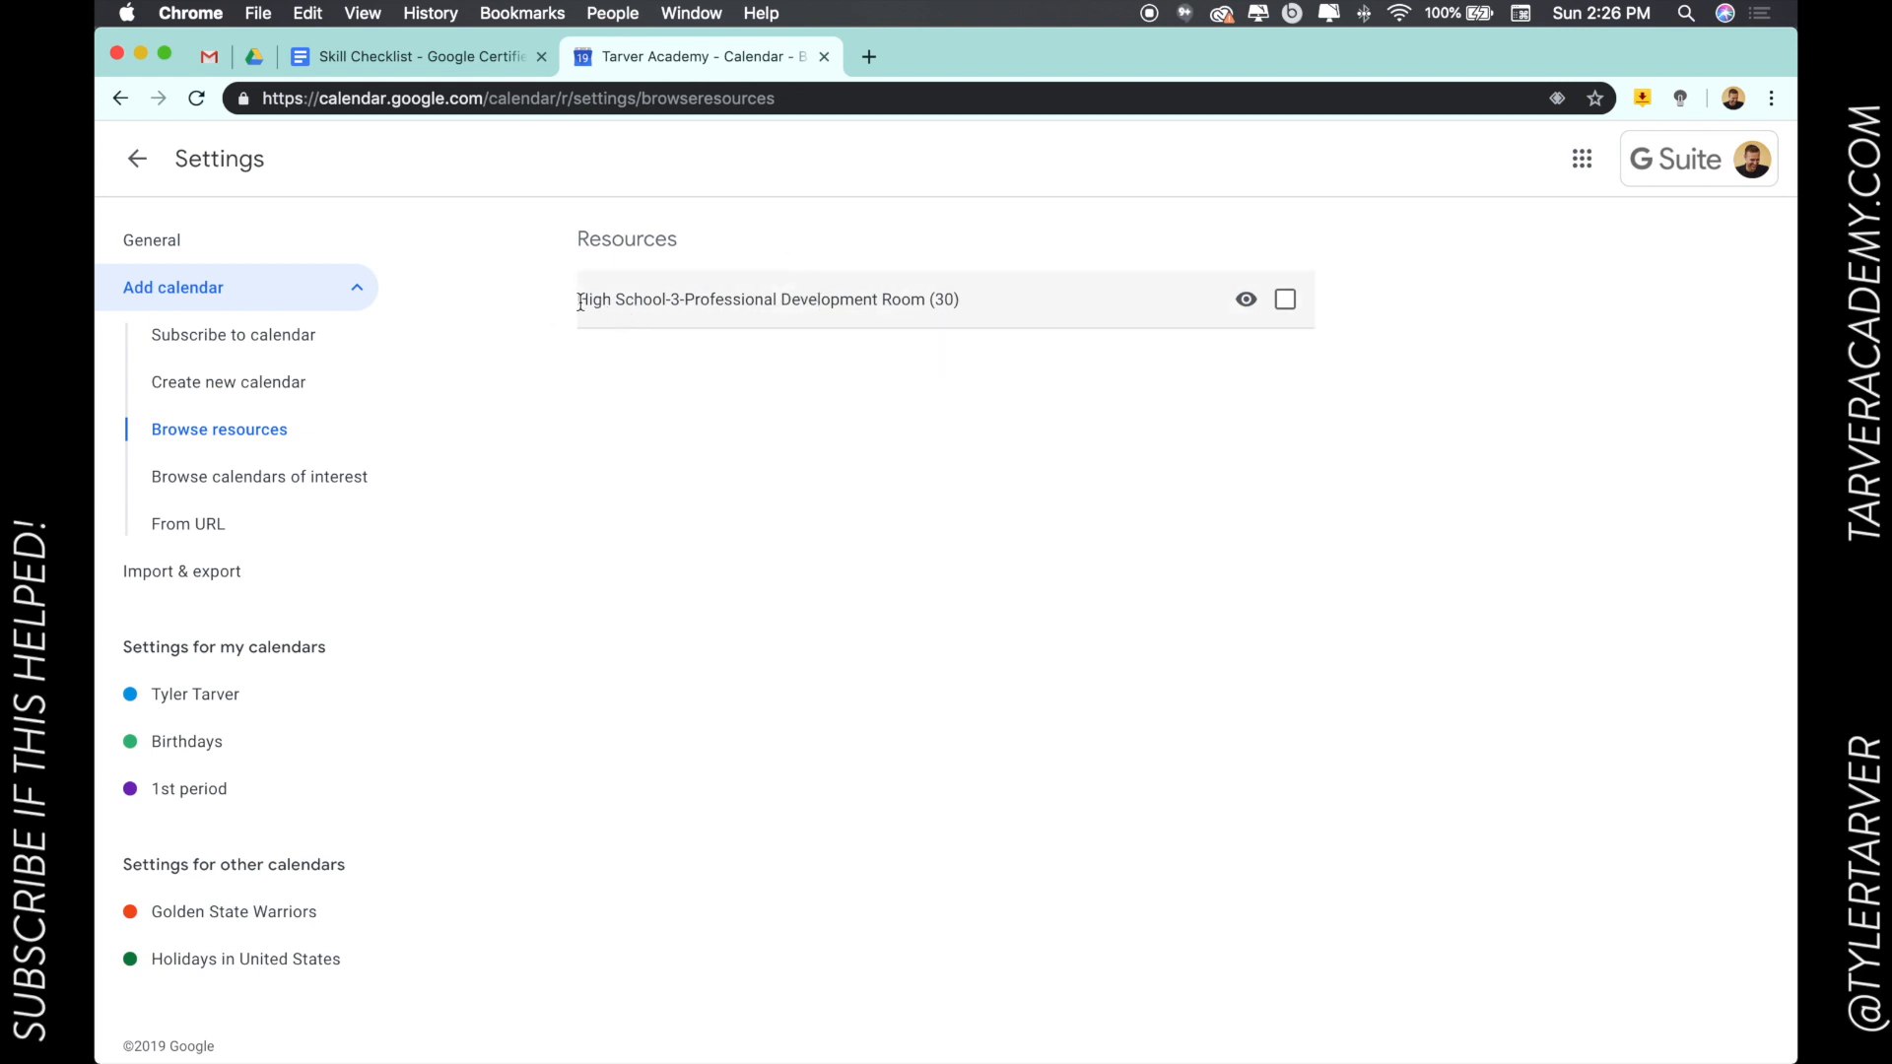
left_click(158, 167)
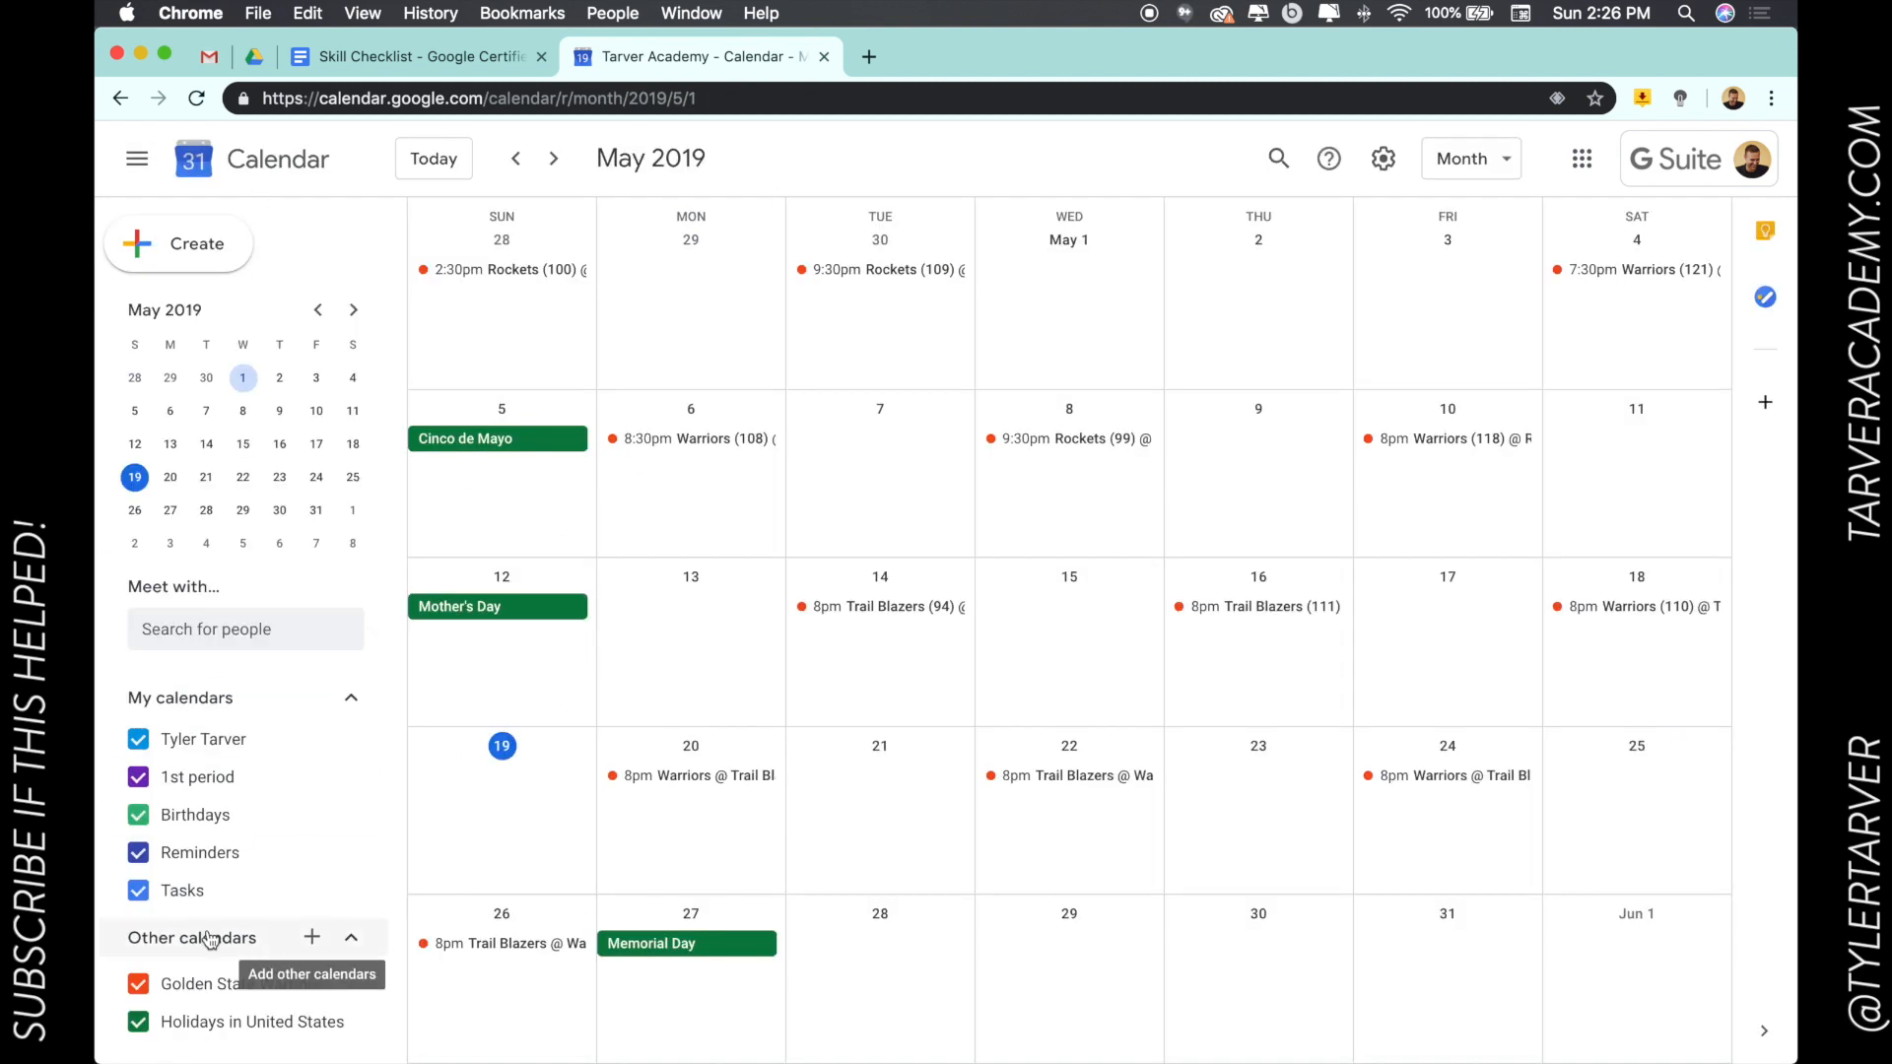
left_click(311, 939)
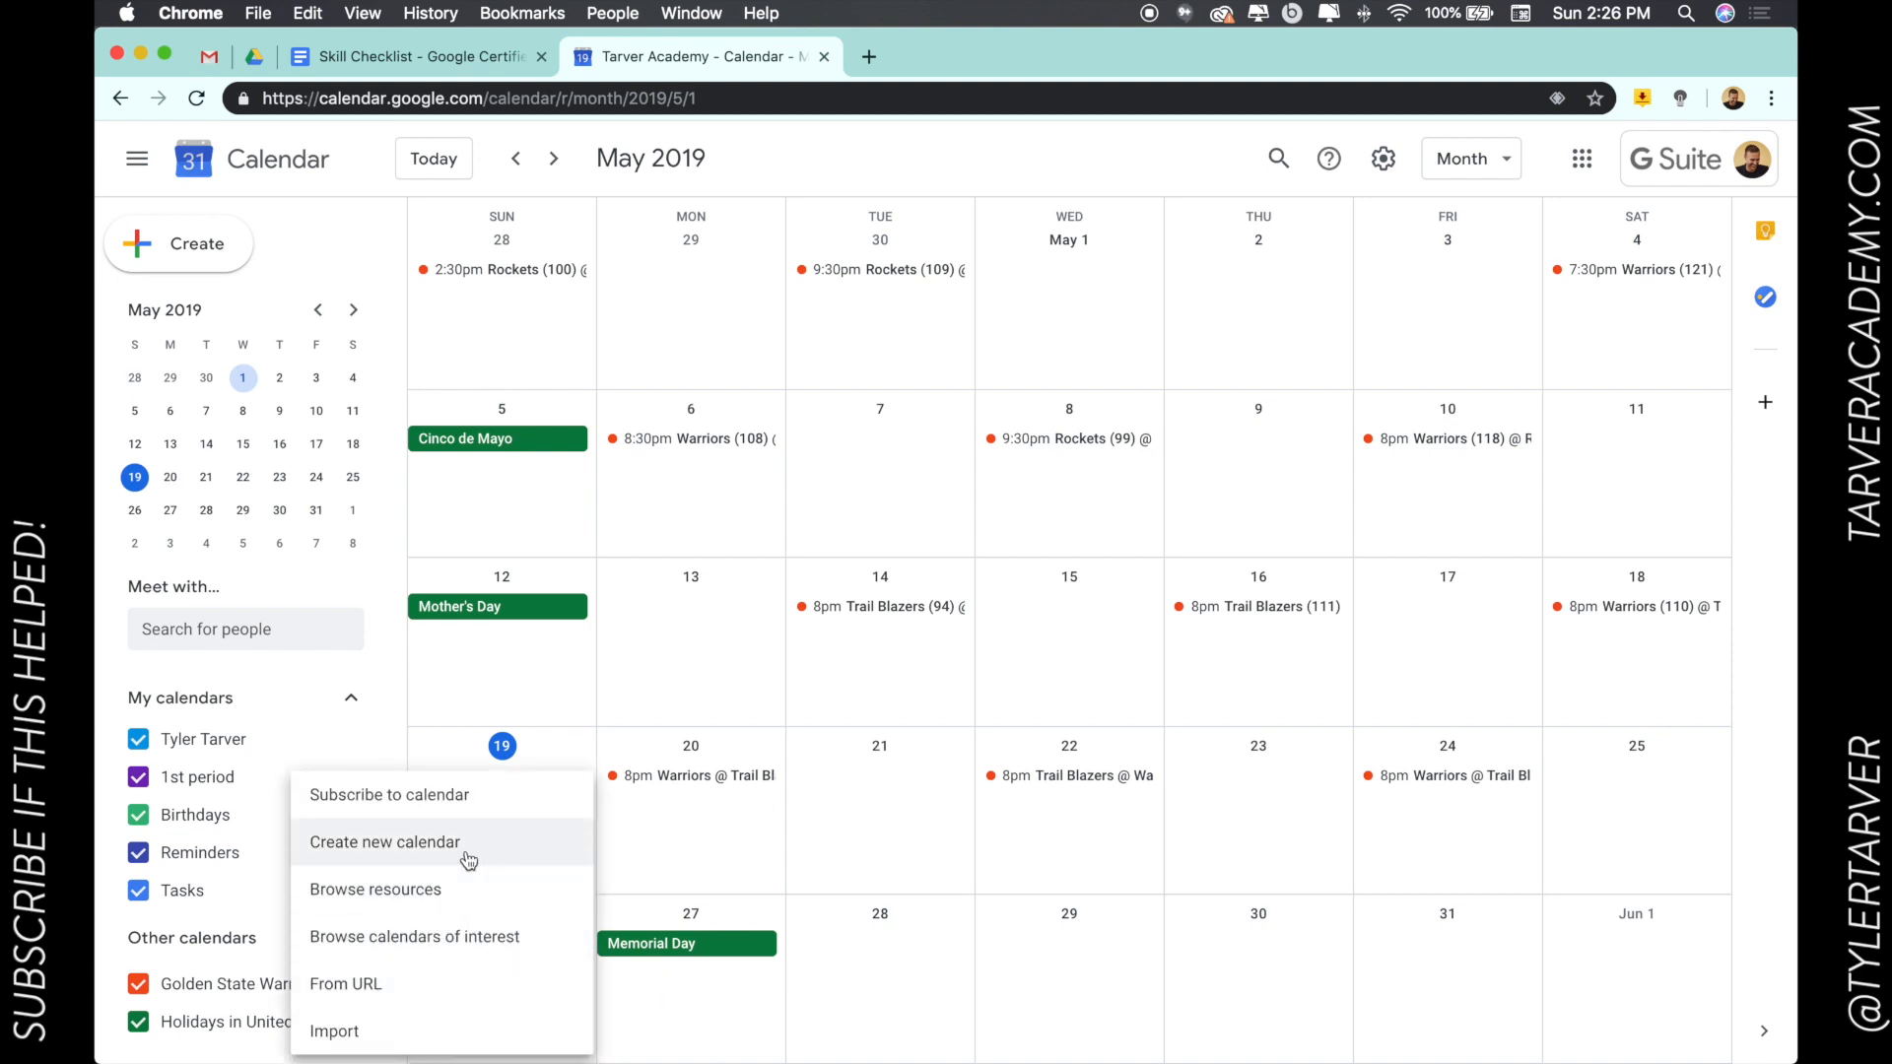
left_click(472, 898)
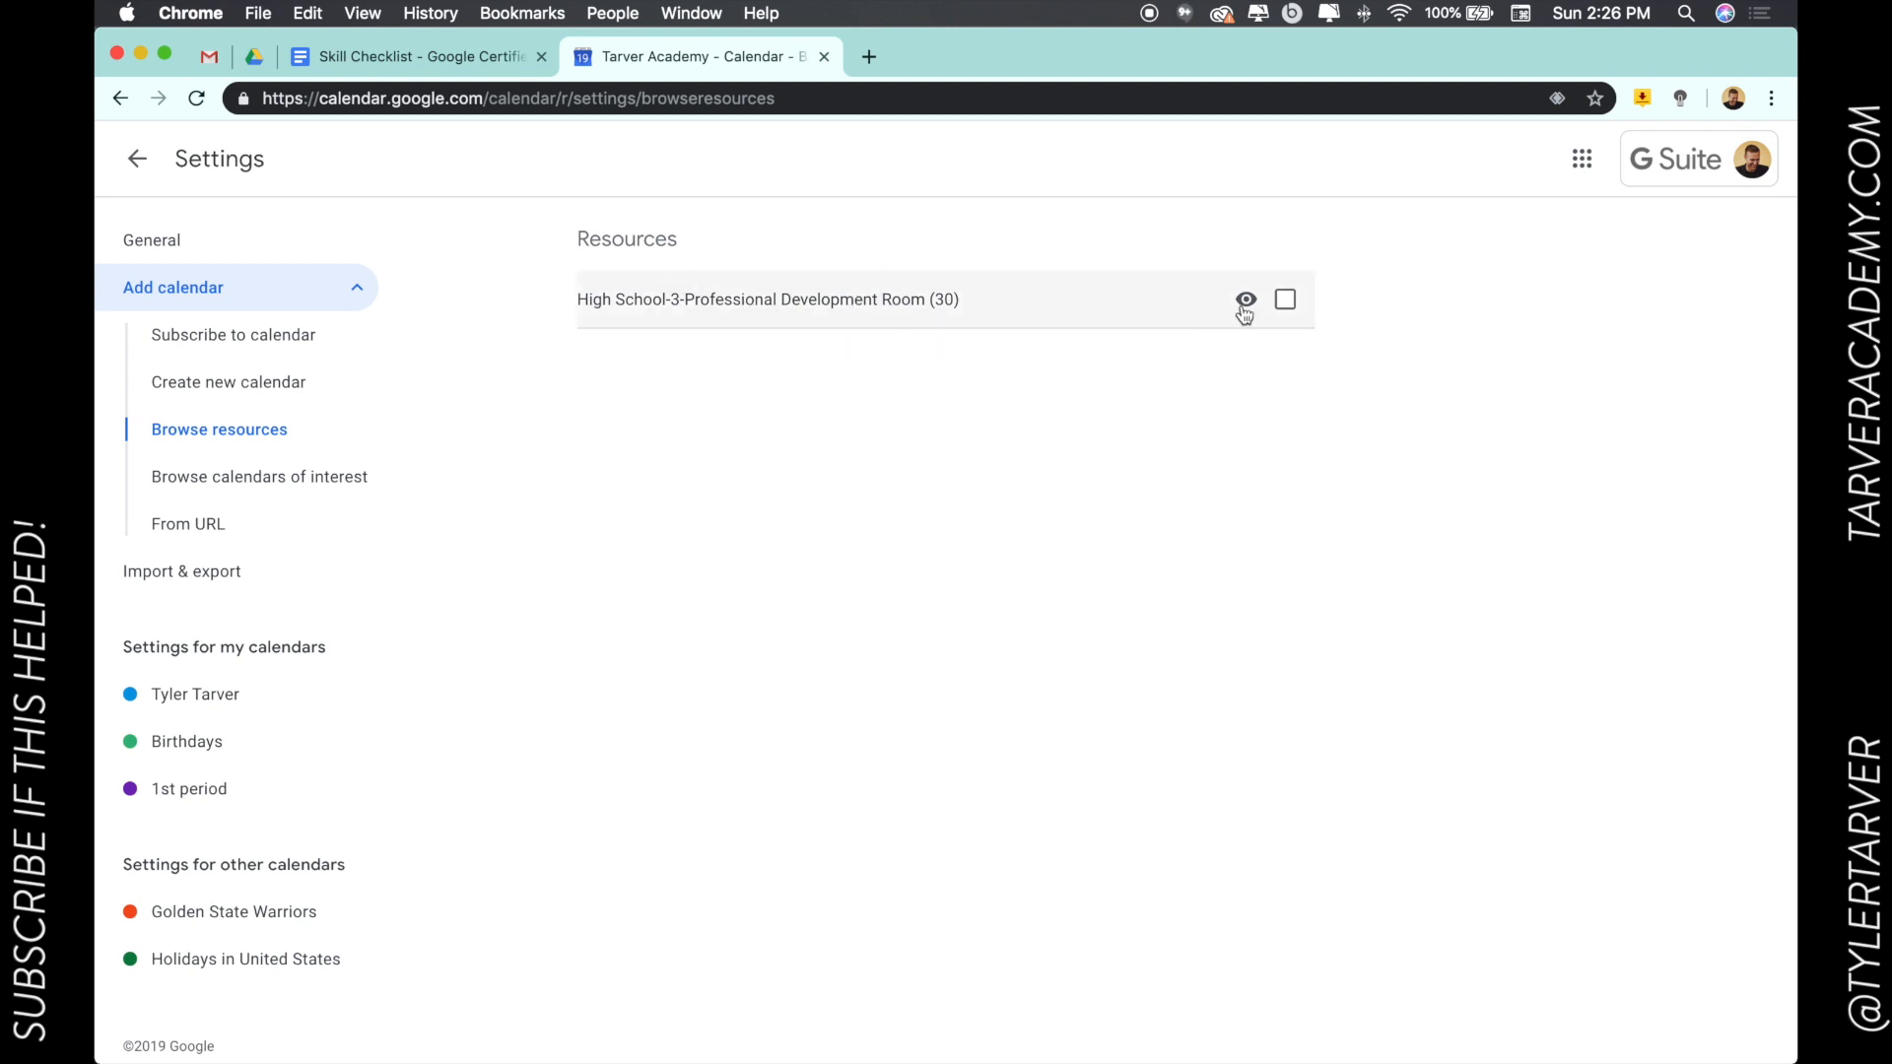
left_click(1286, 302)
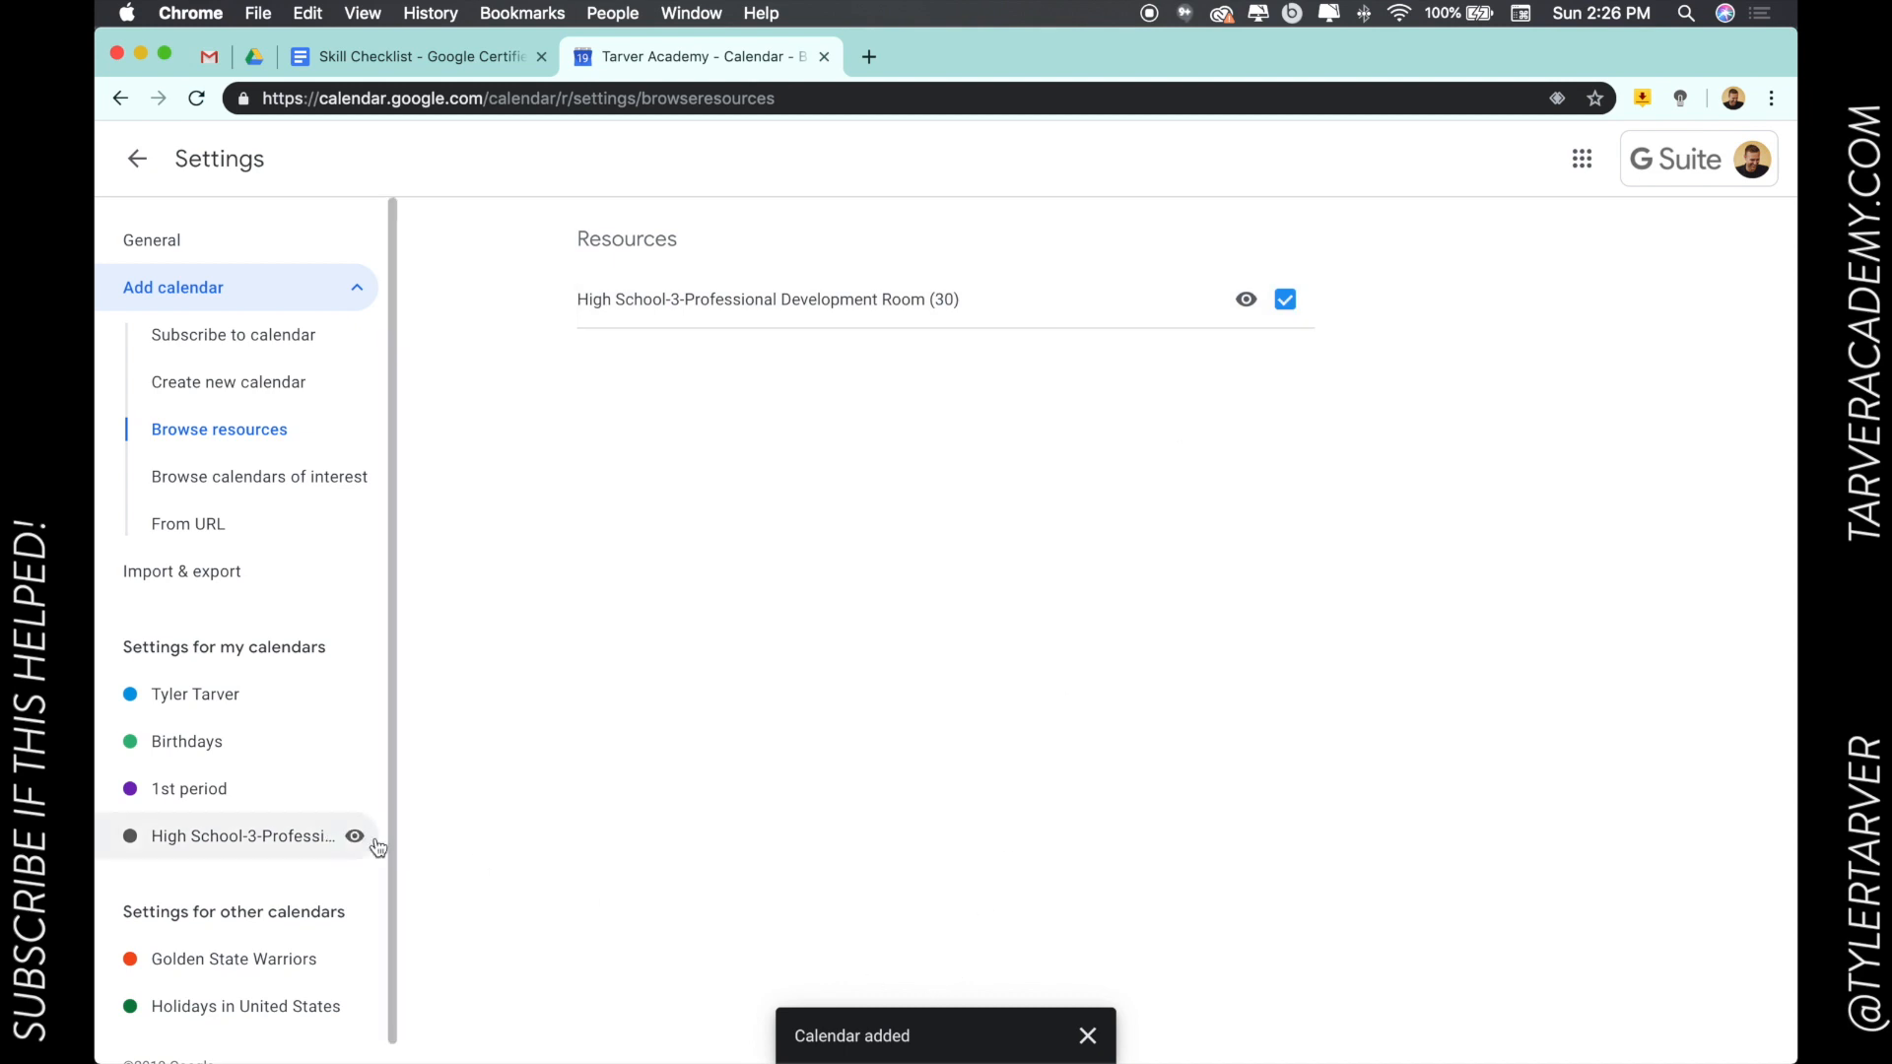
left_click(148, 156)
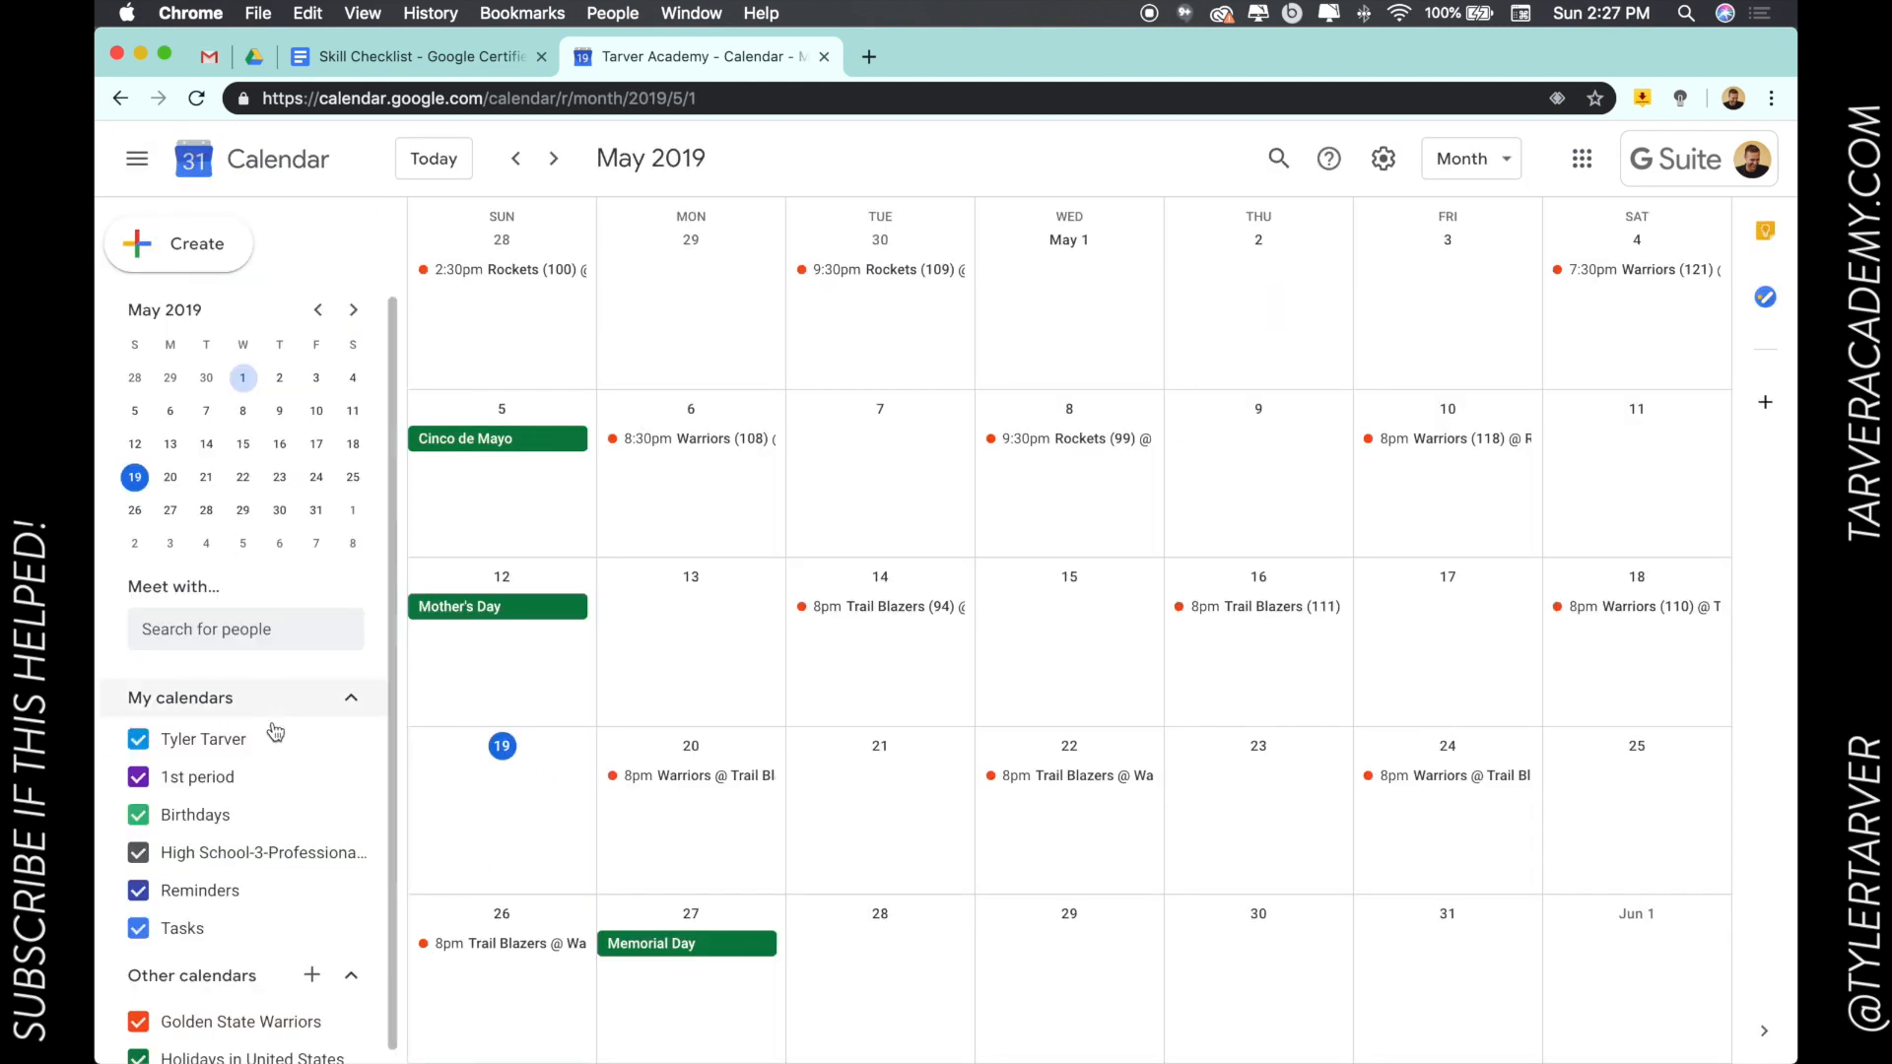
scroll(274, 734, "down", 1)
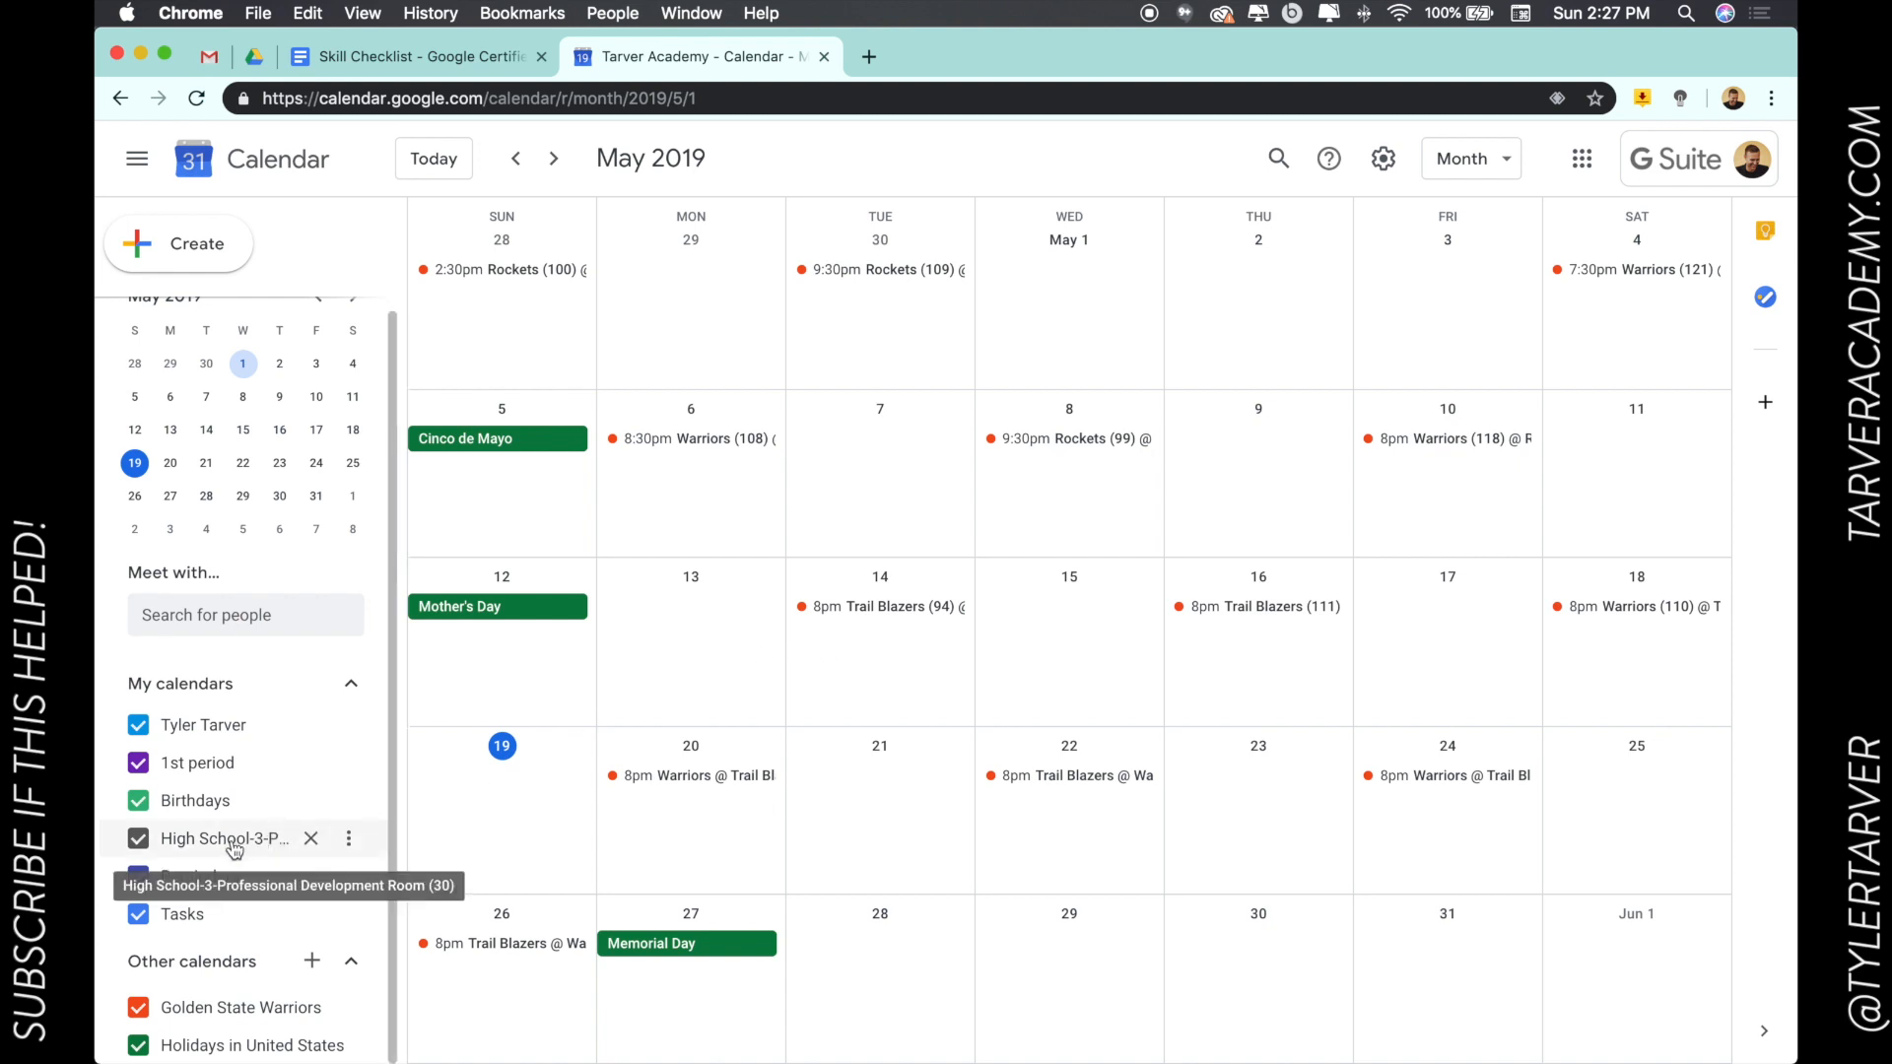
Create an all-day May 6 event titled 'Google Training w/' plus the trainer's @-handle.
double_click(668, 478)
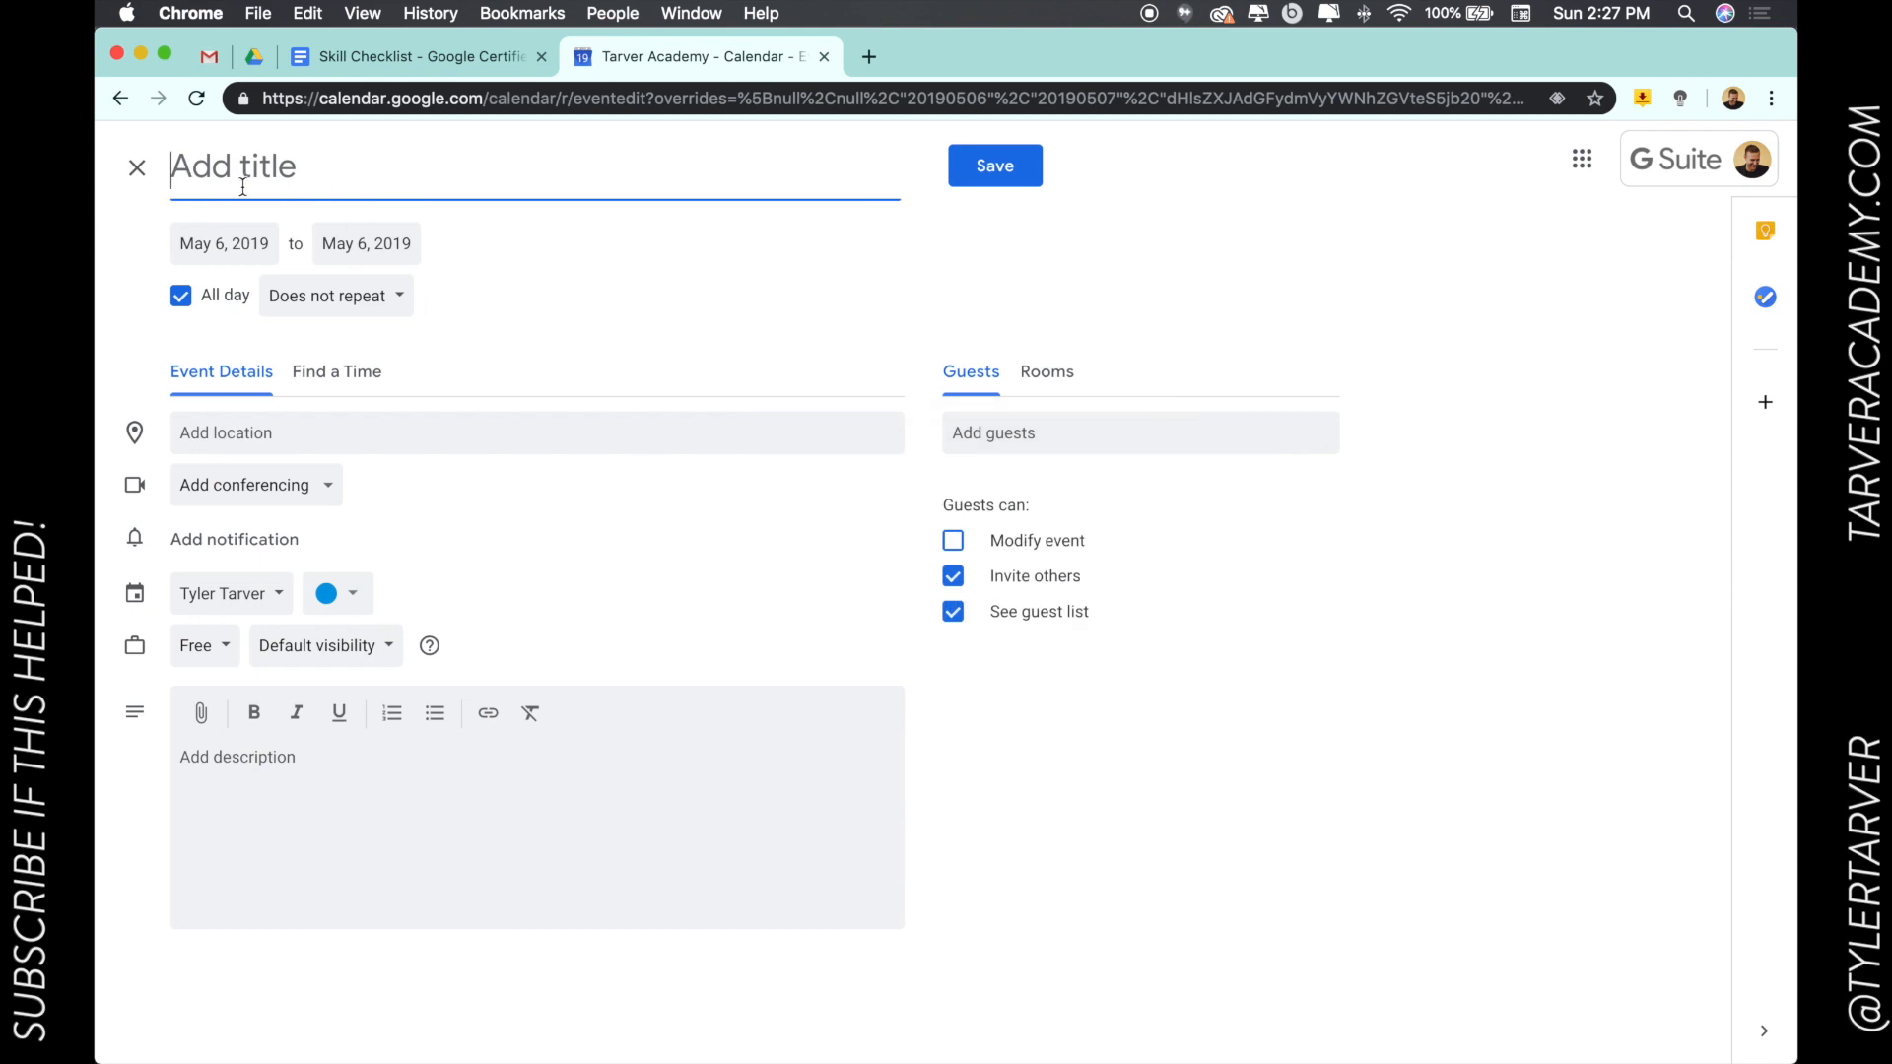
type("Google ")
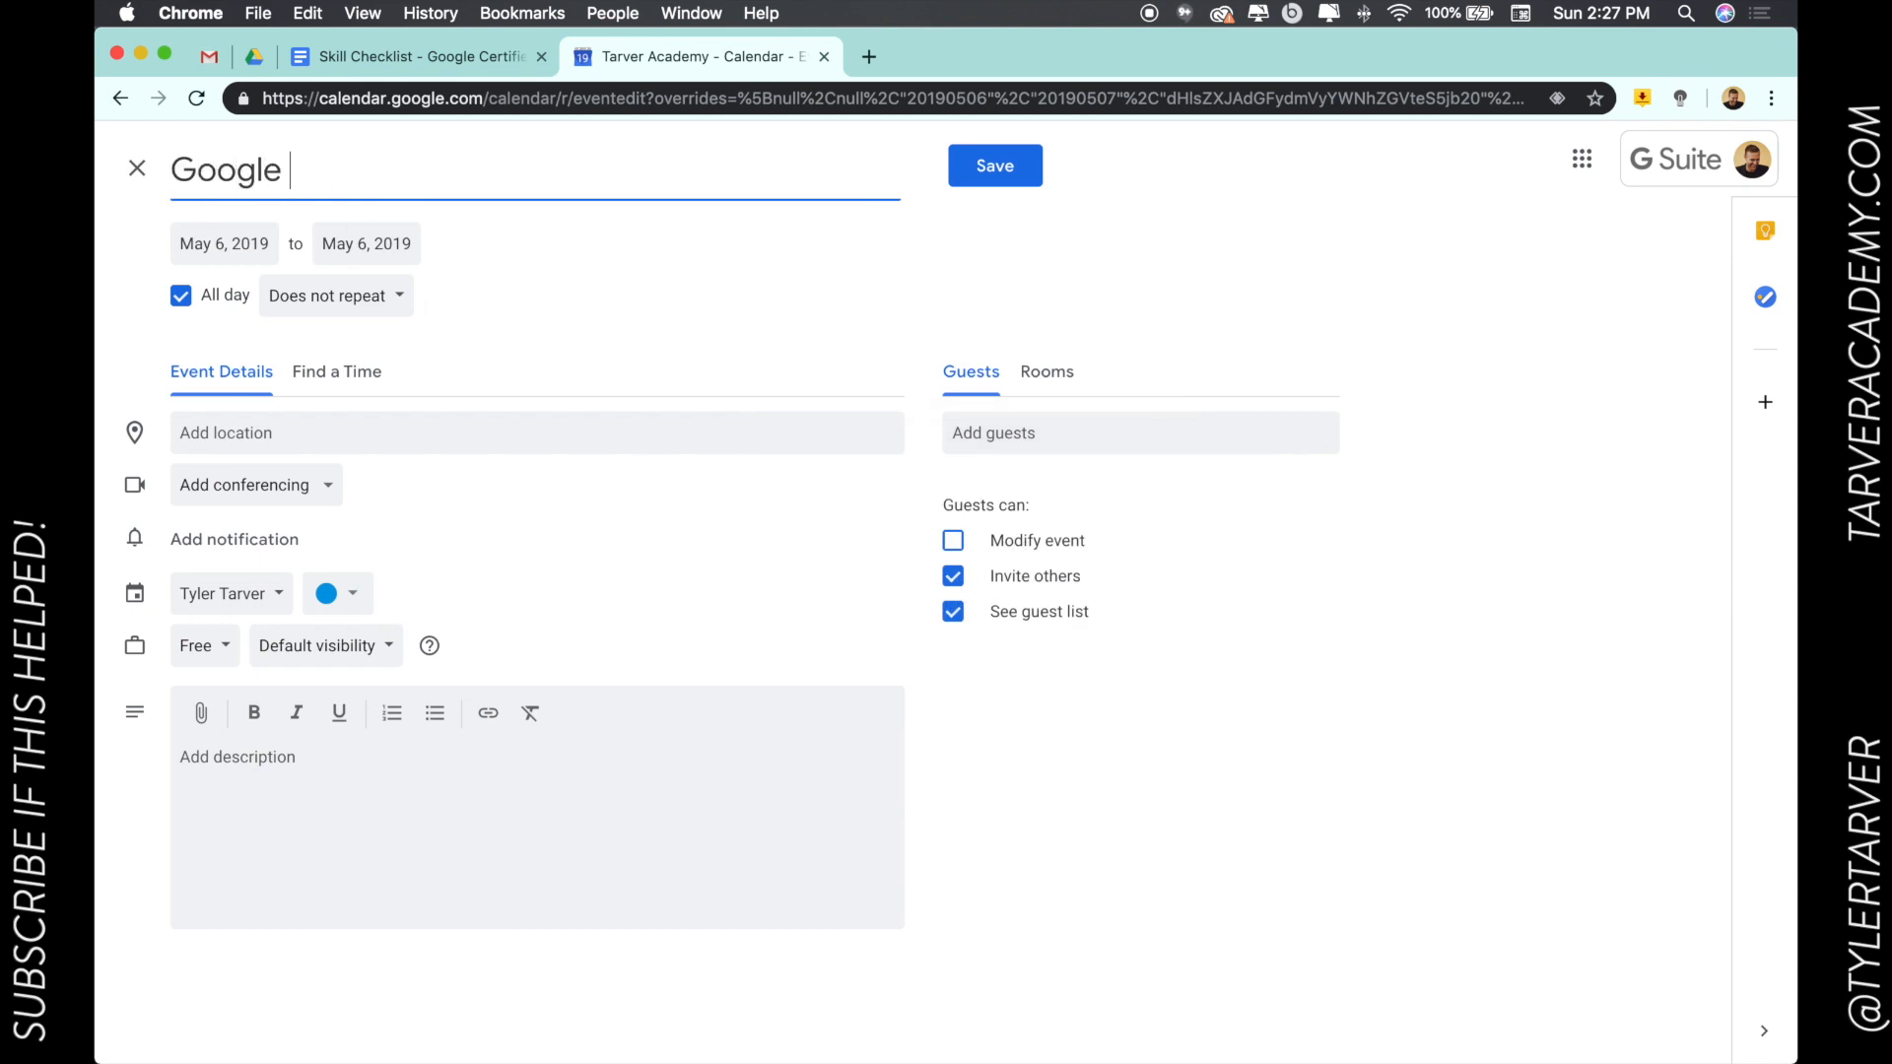
type("Training ")
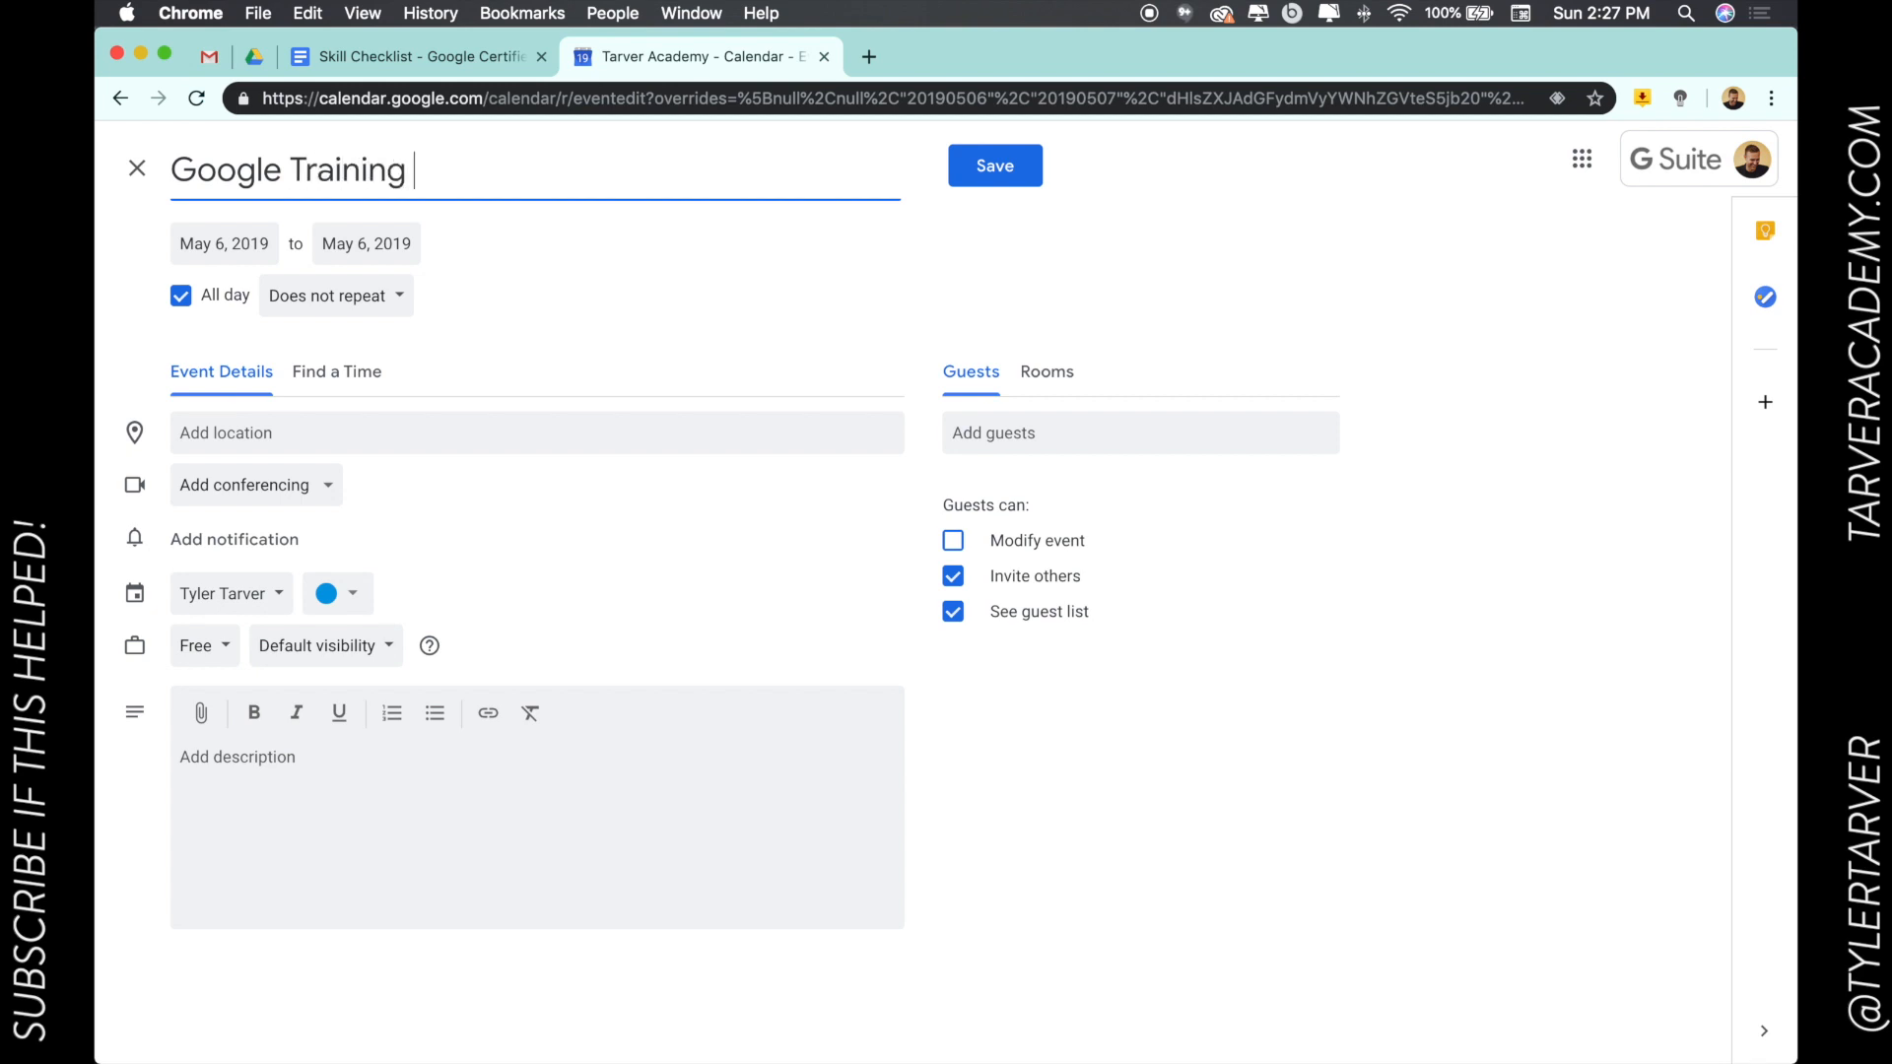
type("w/Tyler Tarver")
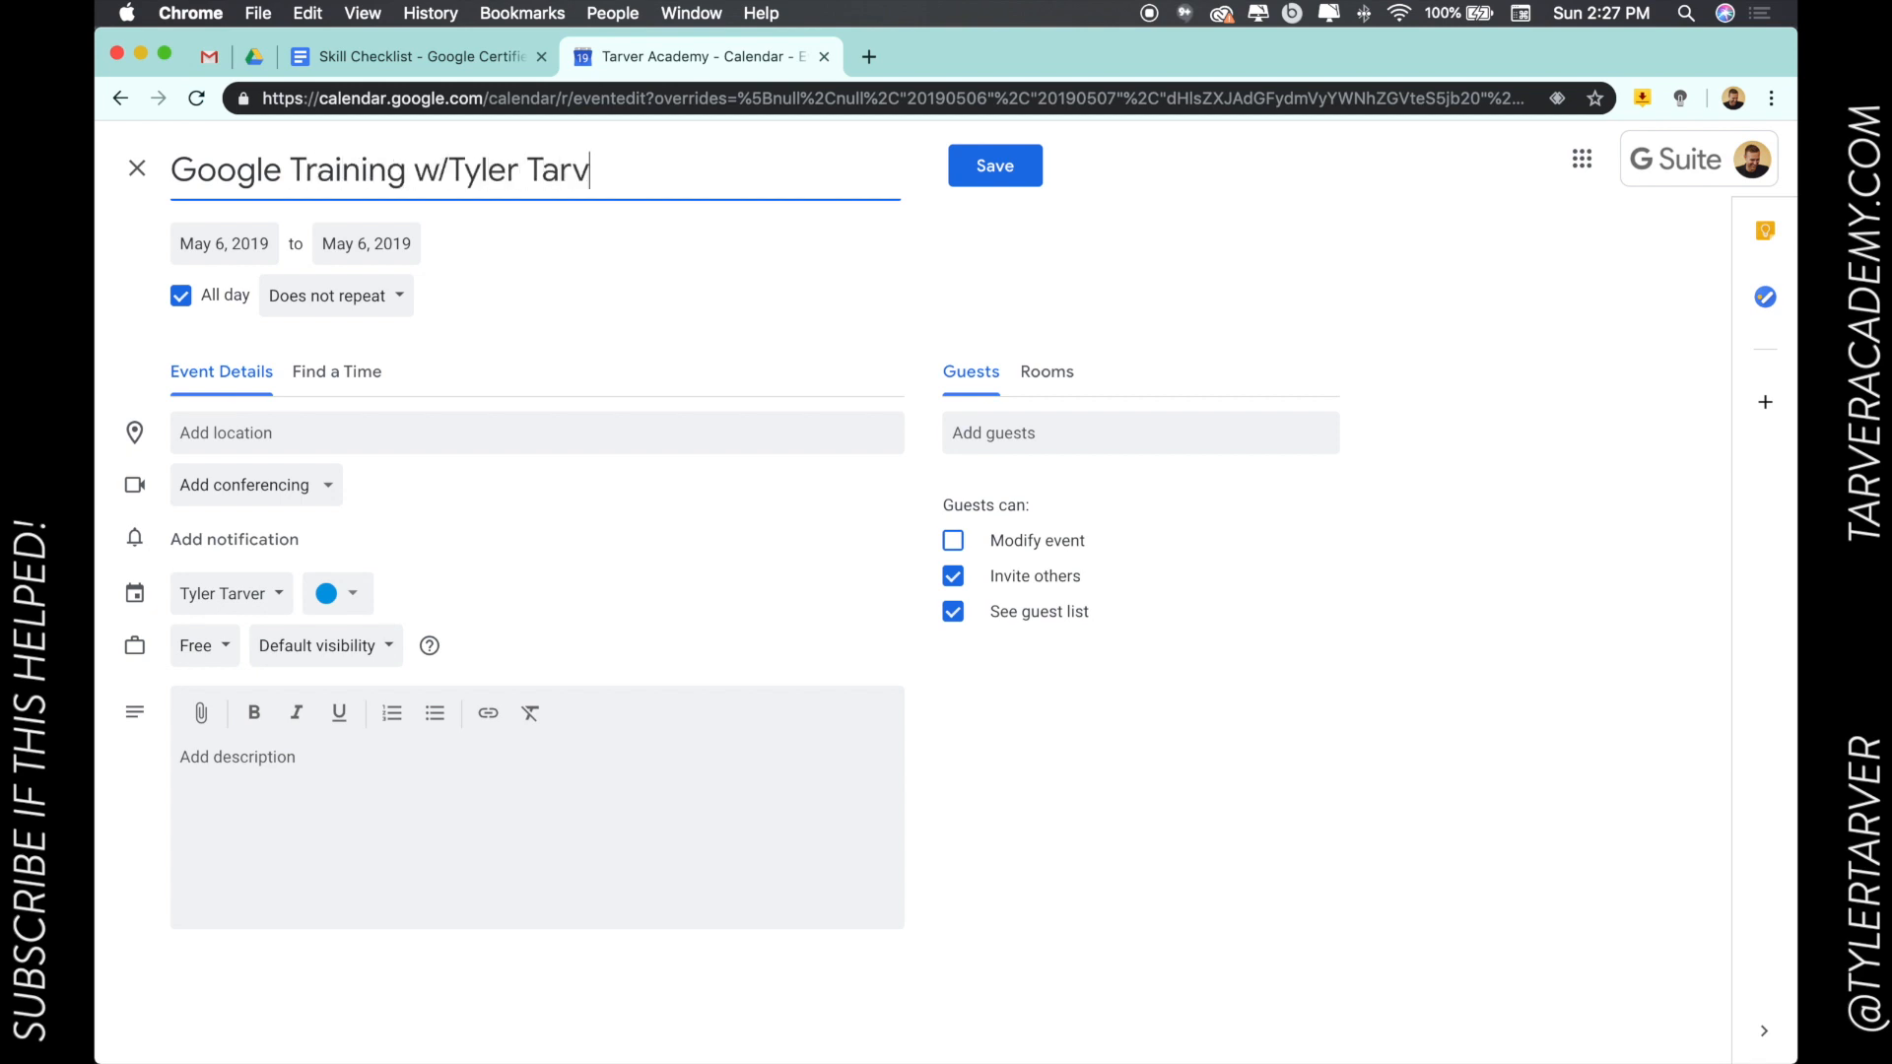
left_click(455, 173)
type("@")
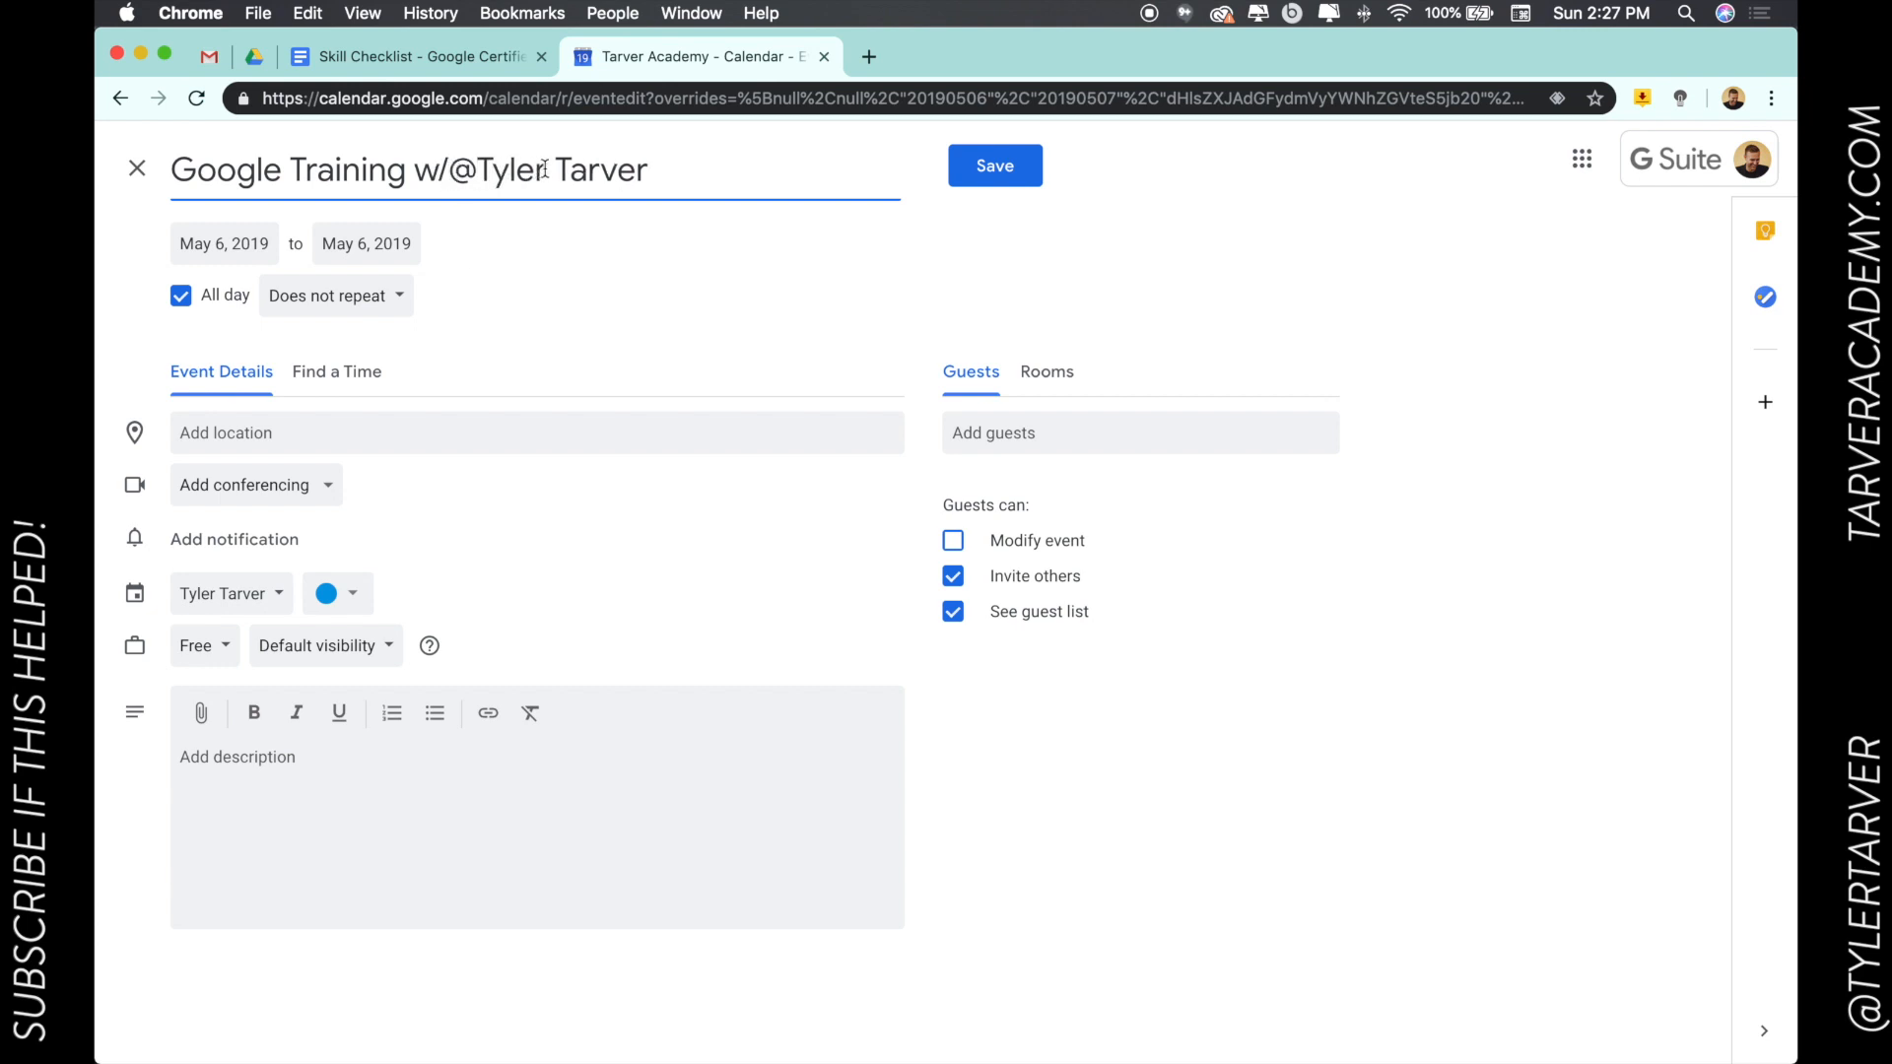
key("BackSpace")
left_click(603, 294)
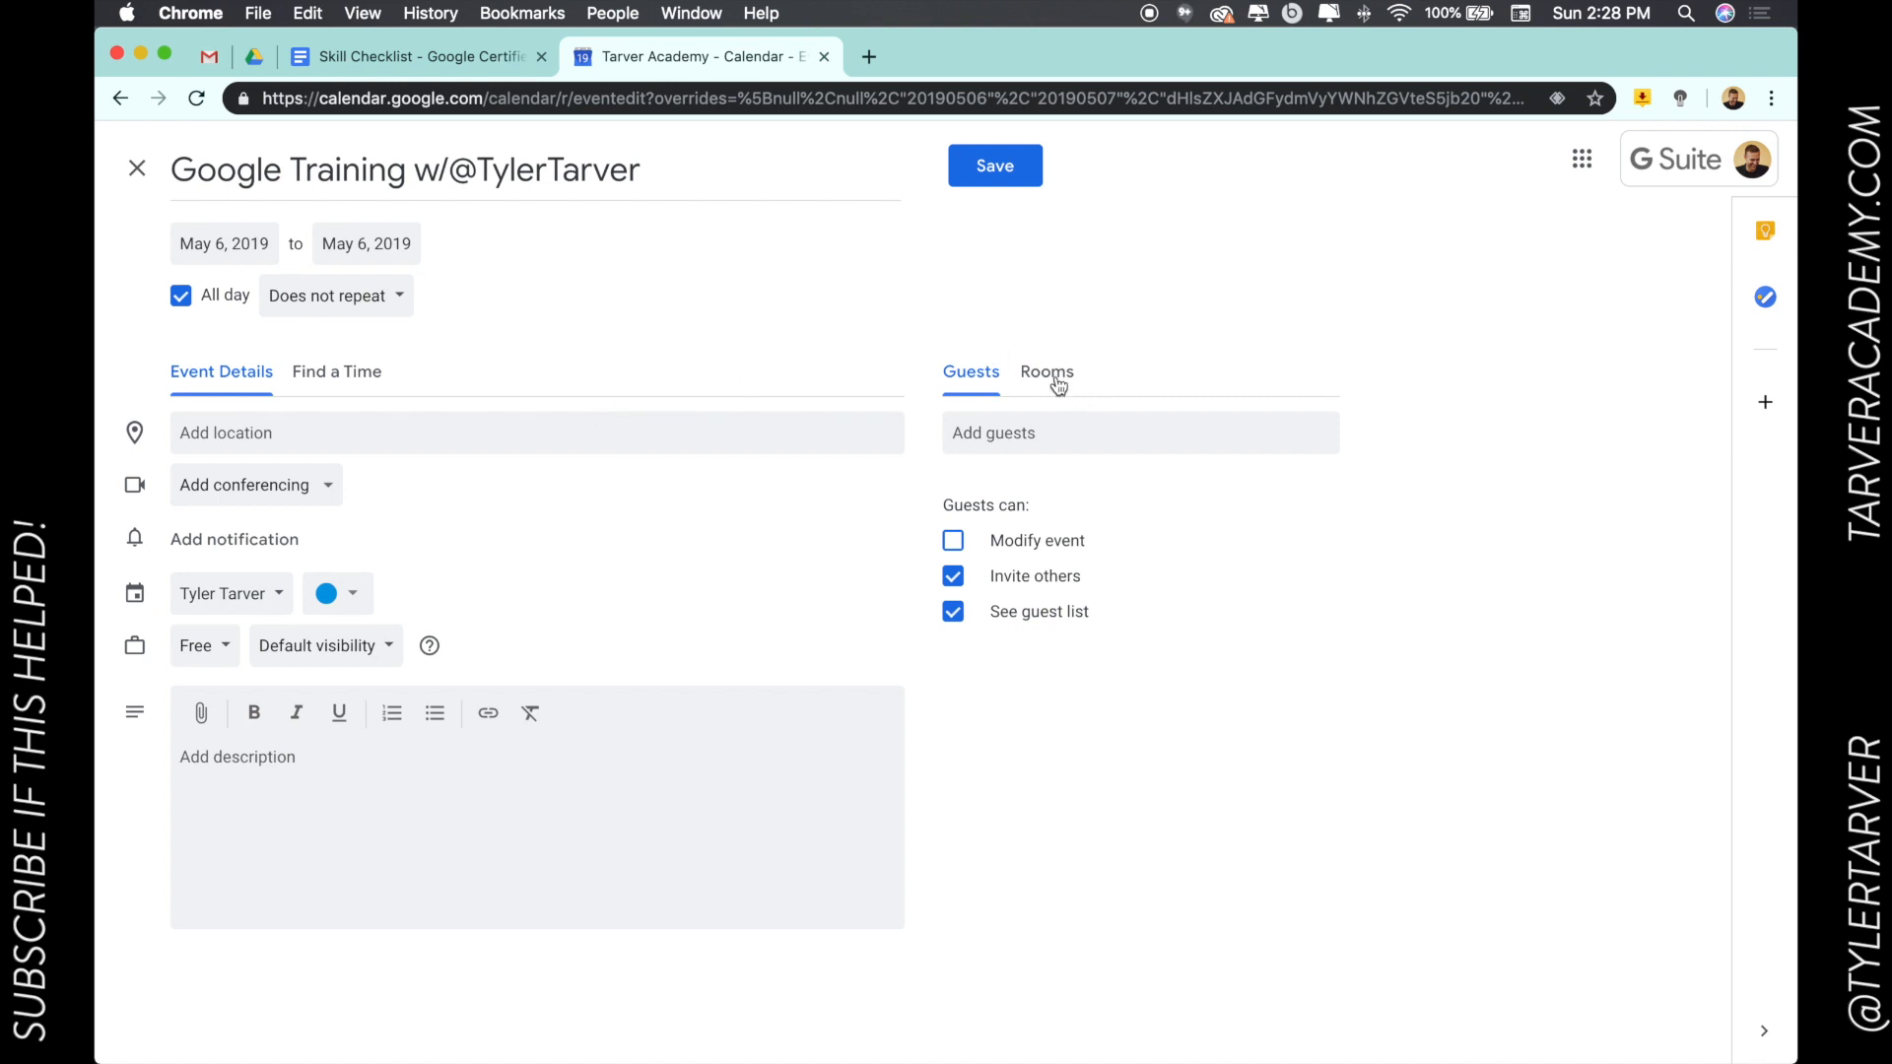
Add the trainer's contact as a guest from the address suggestions.
left_click(970, 430)
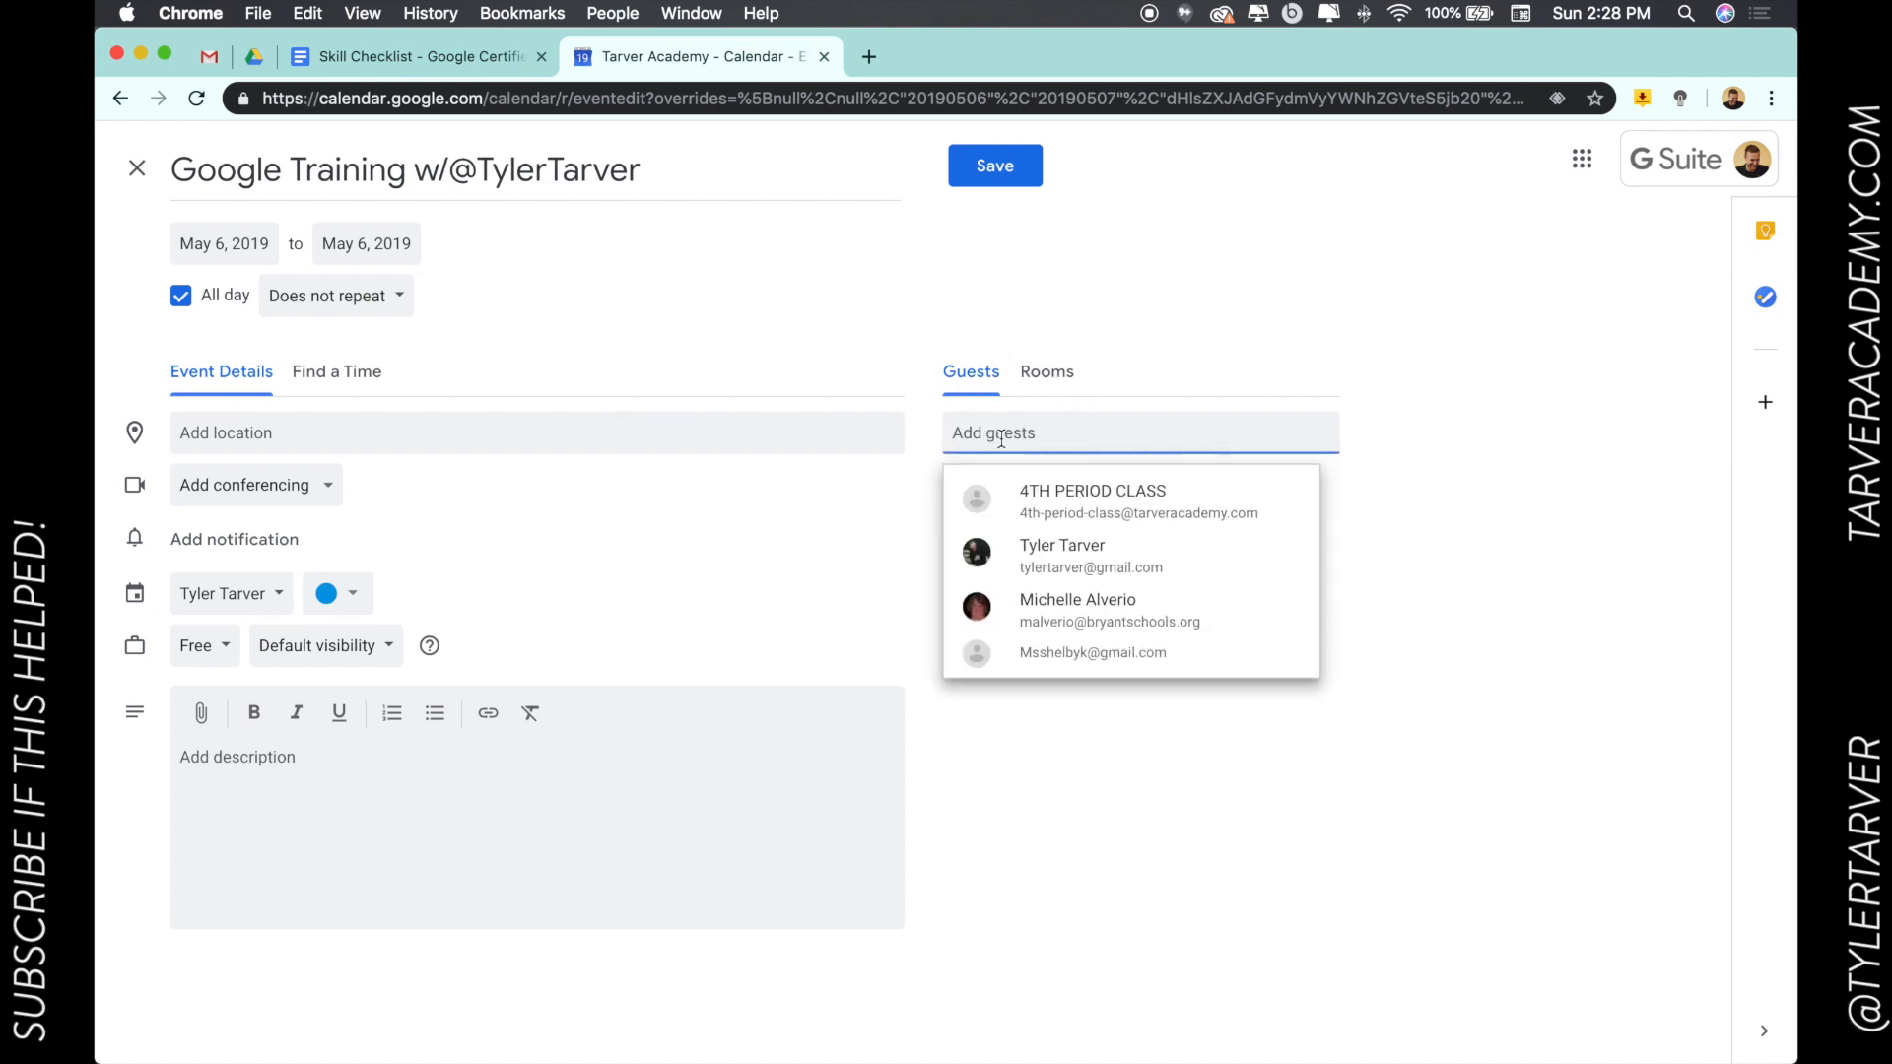
type("tylertarv")
key("Return")
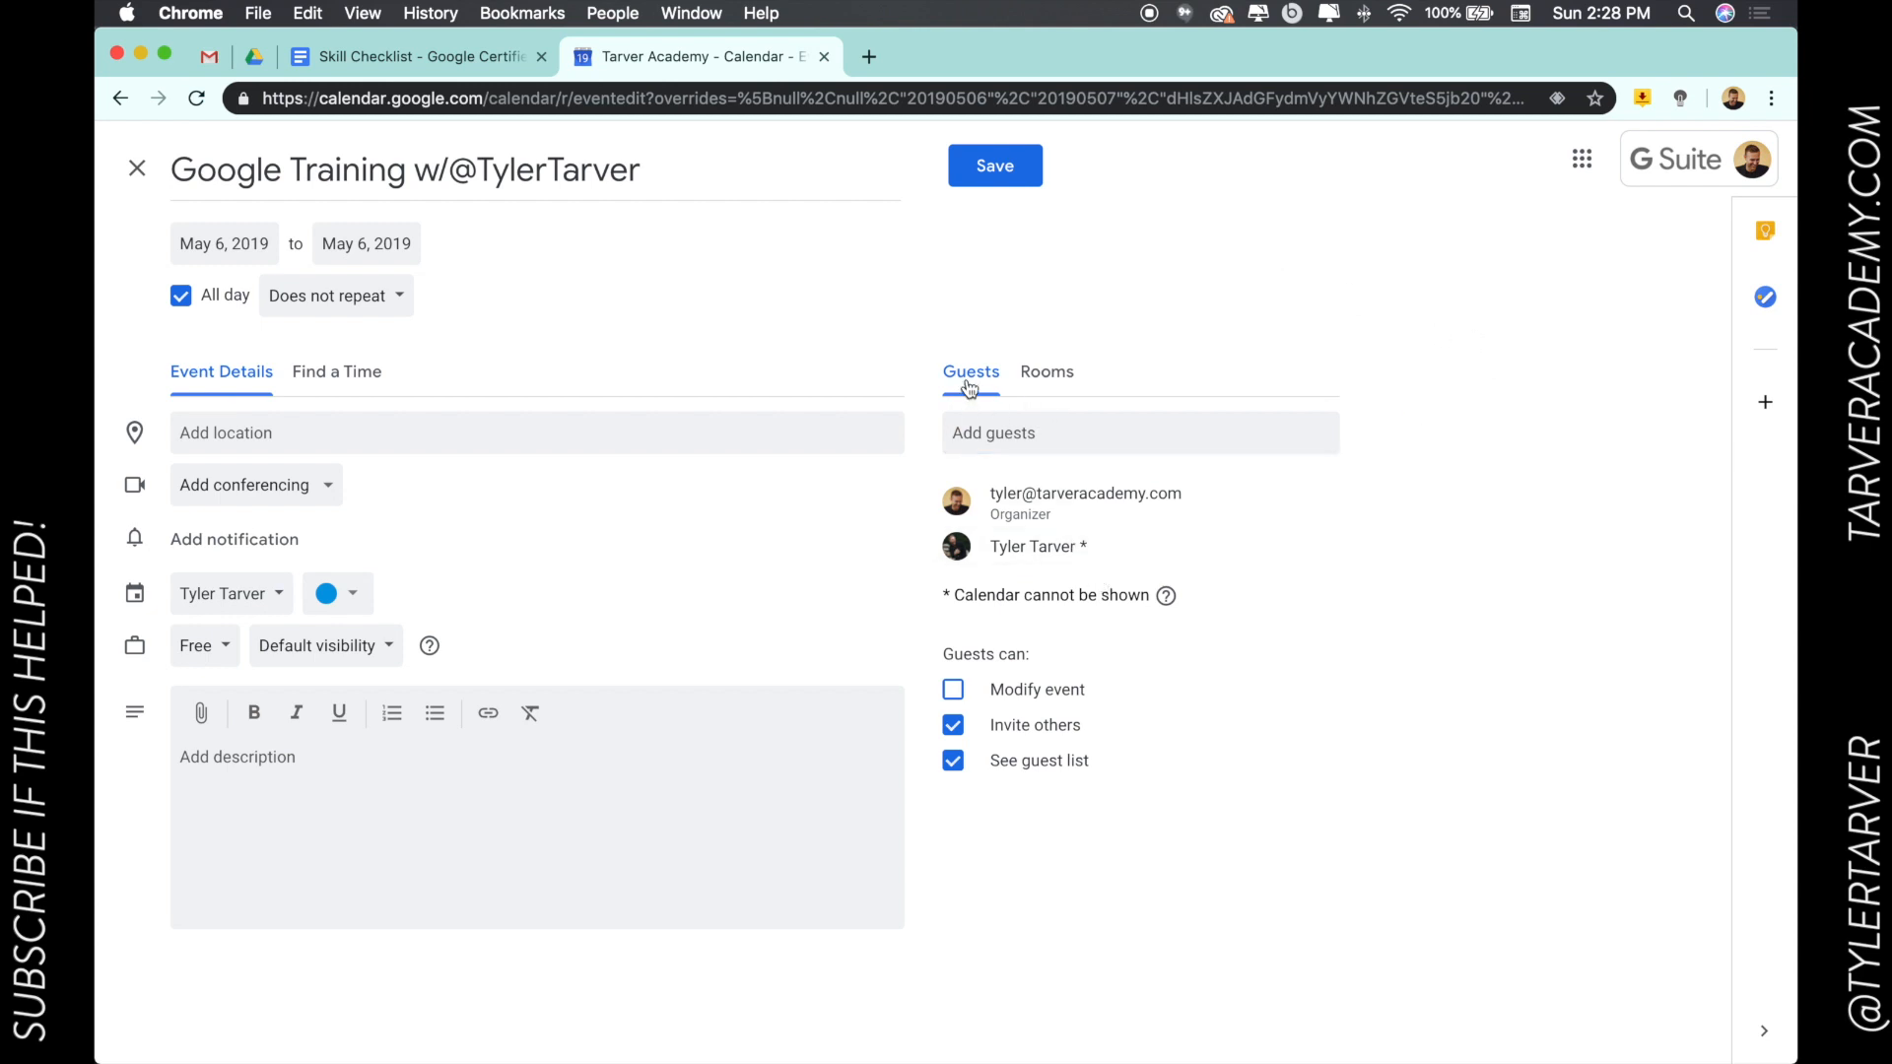
Book the Professional Development Room (30) from available rooms only, and save the event.
left_click(1046, 382)
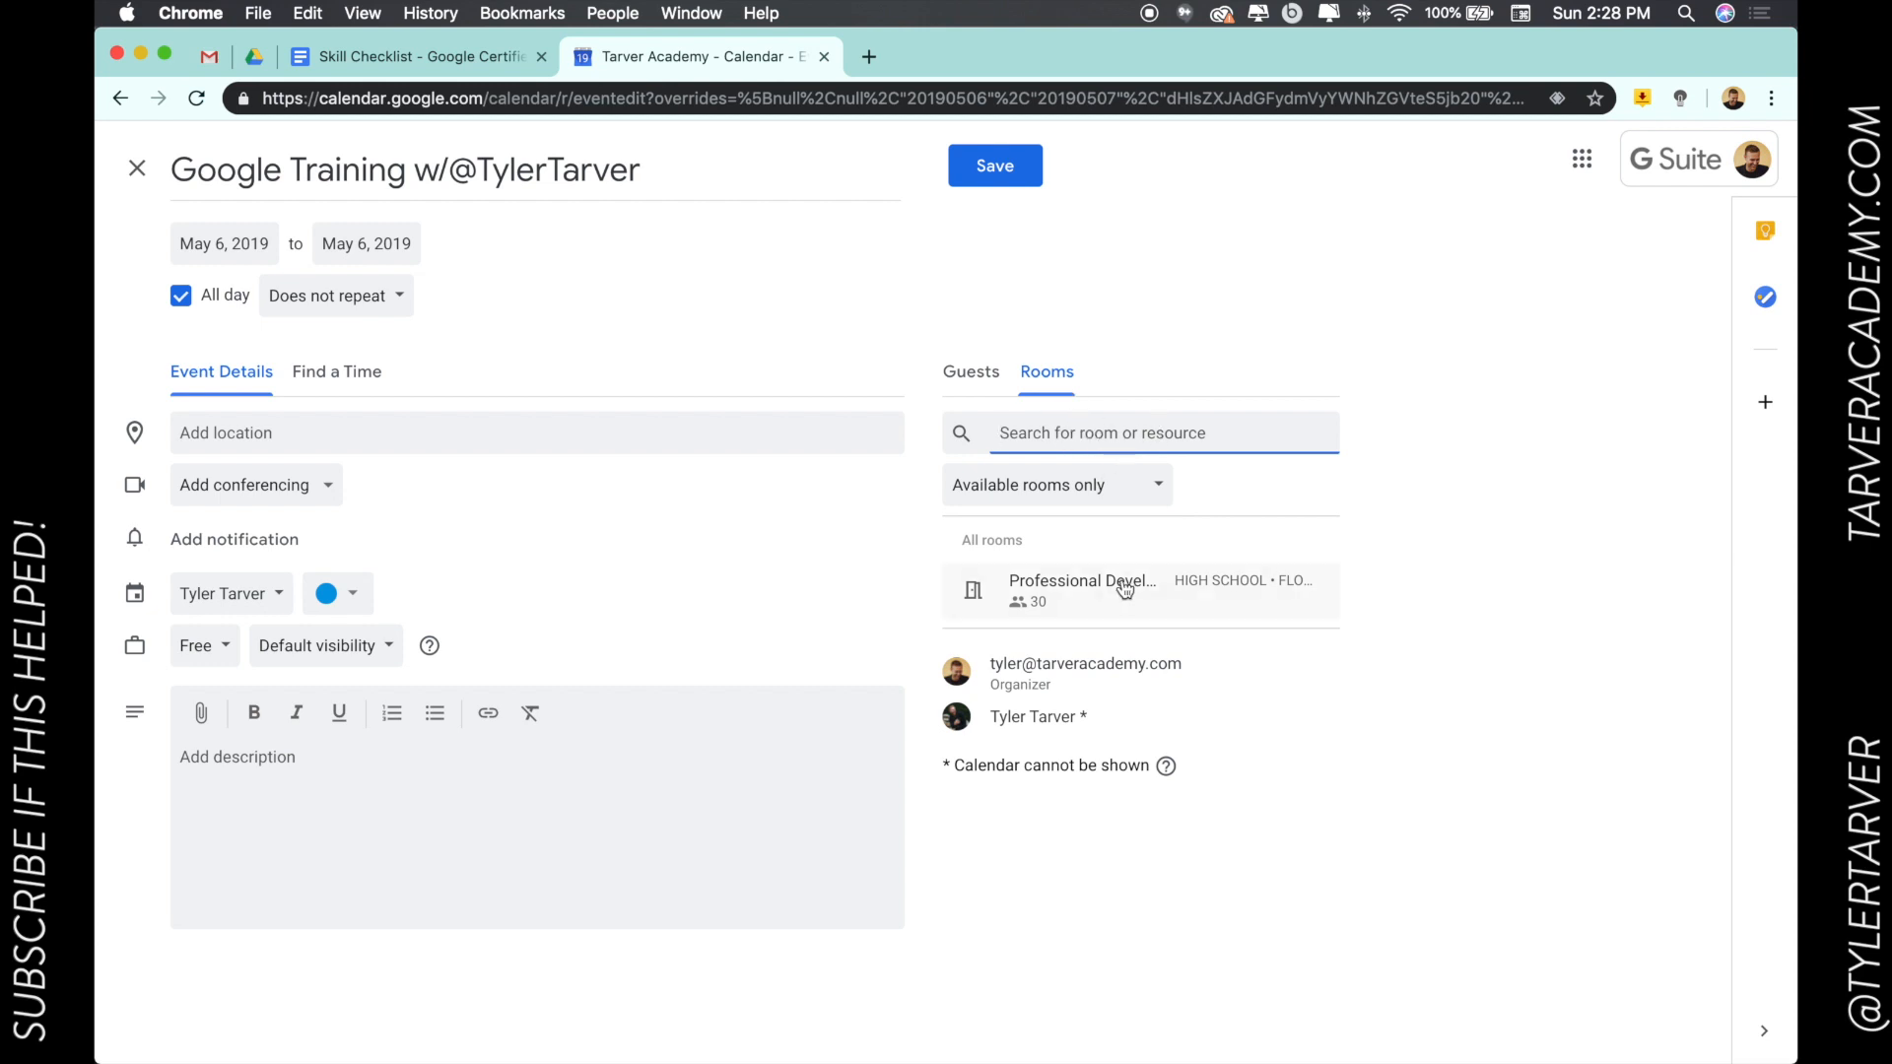
left_click(1120, 483)
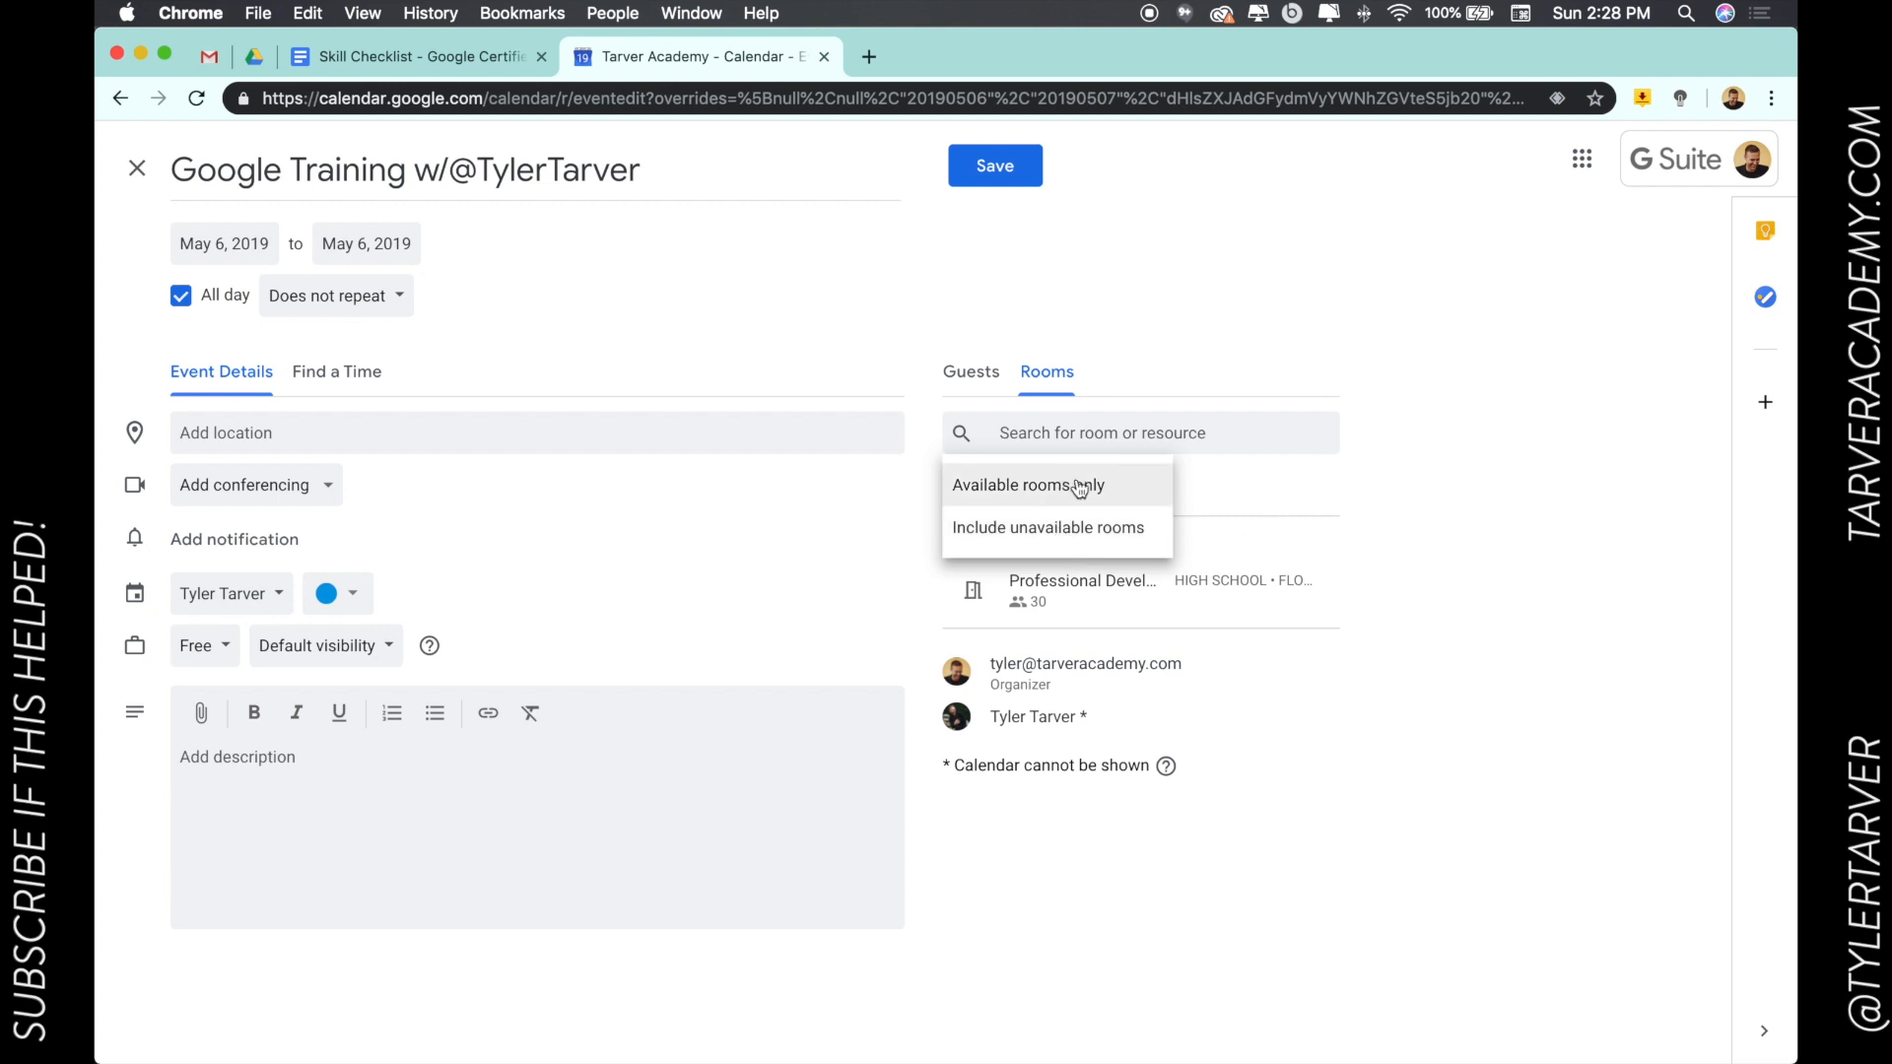
left_click(1112, 487)
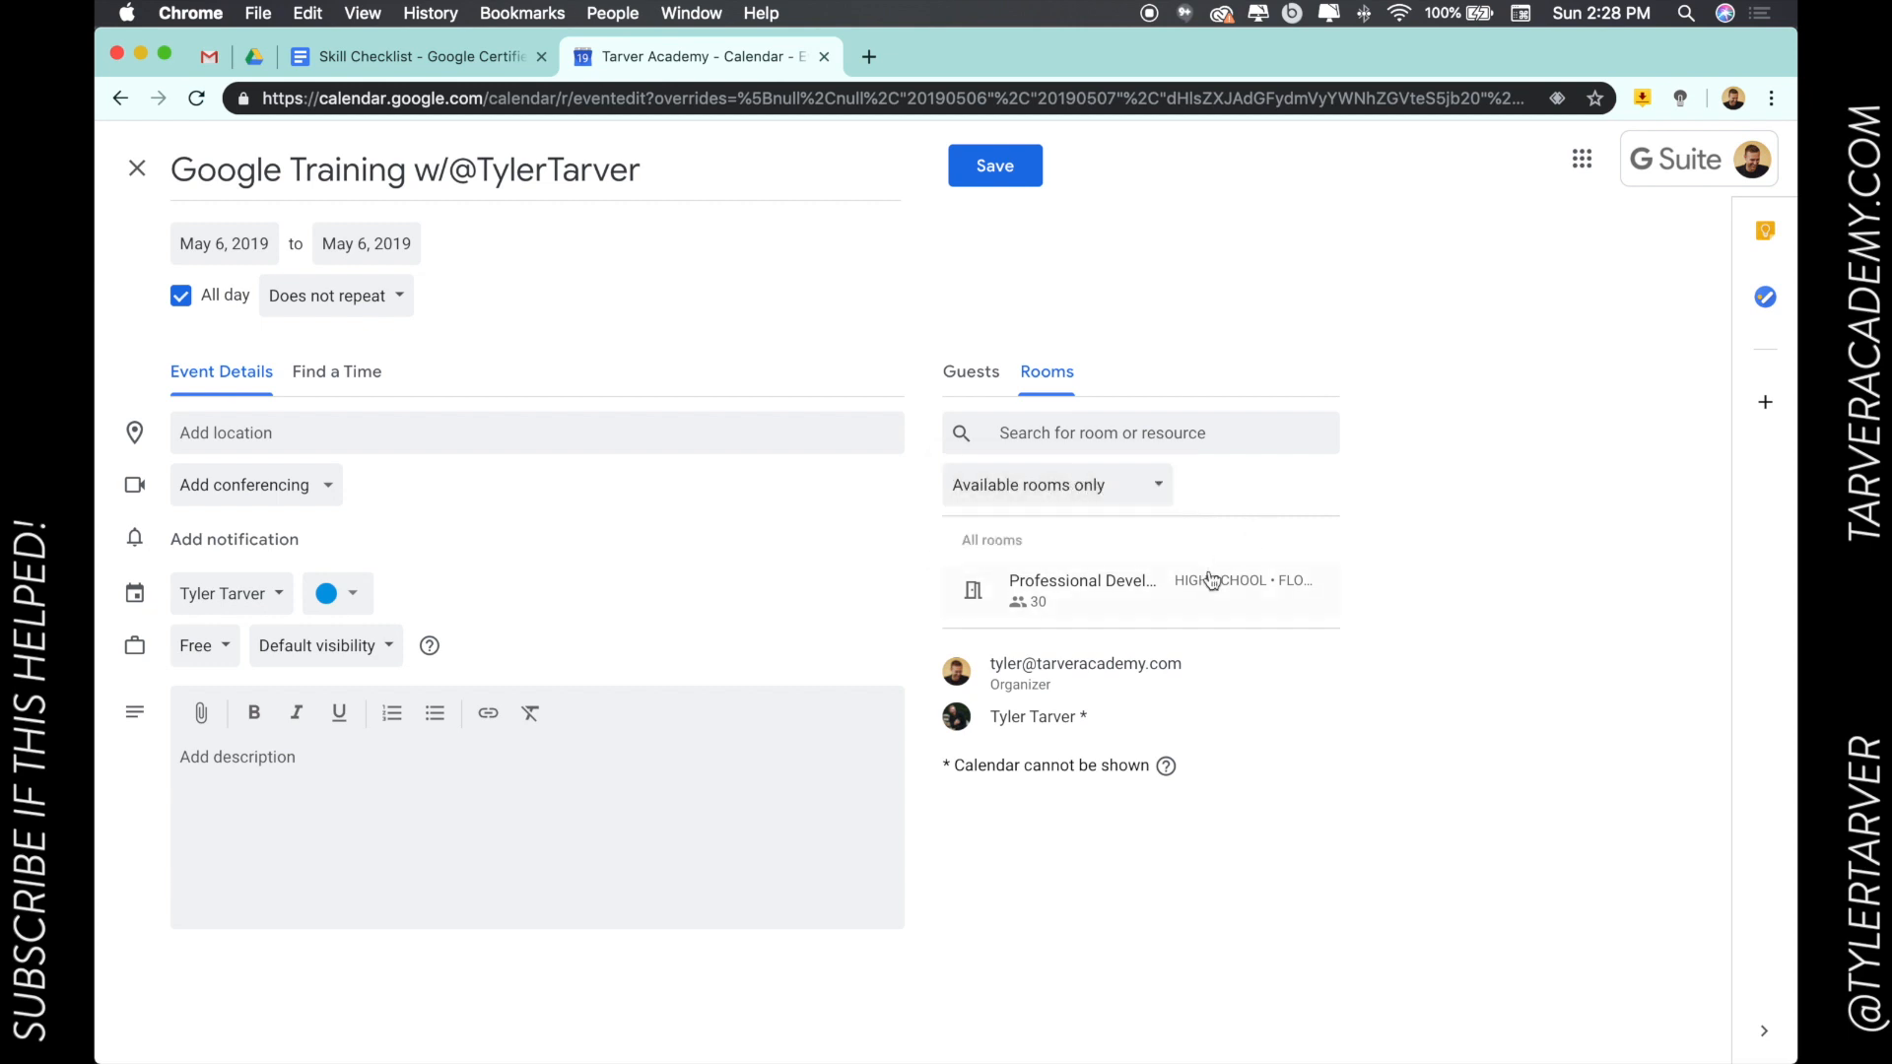
mouse_move(1041, 612)
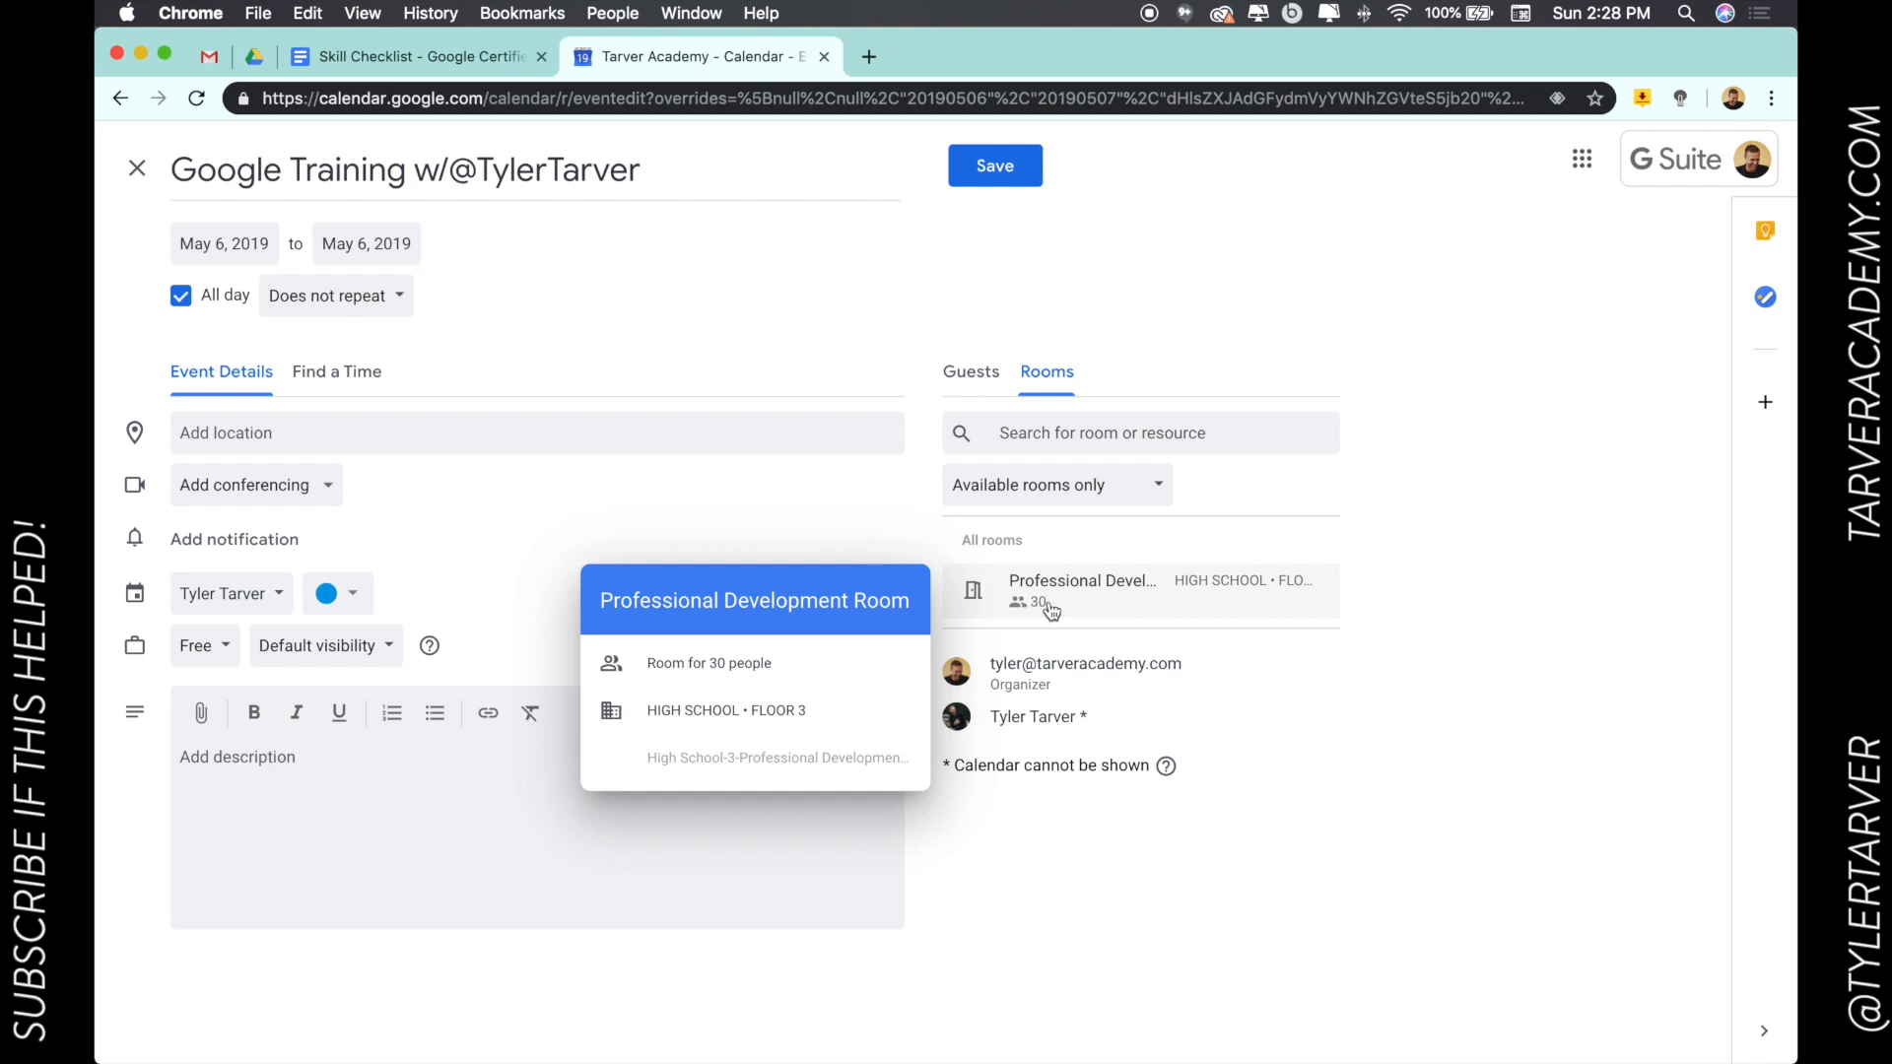
left_click(1050, 611)
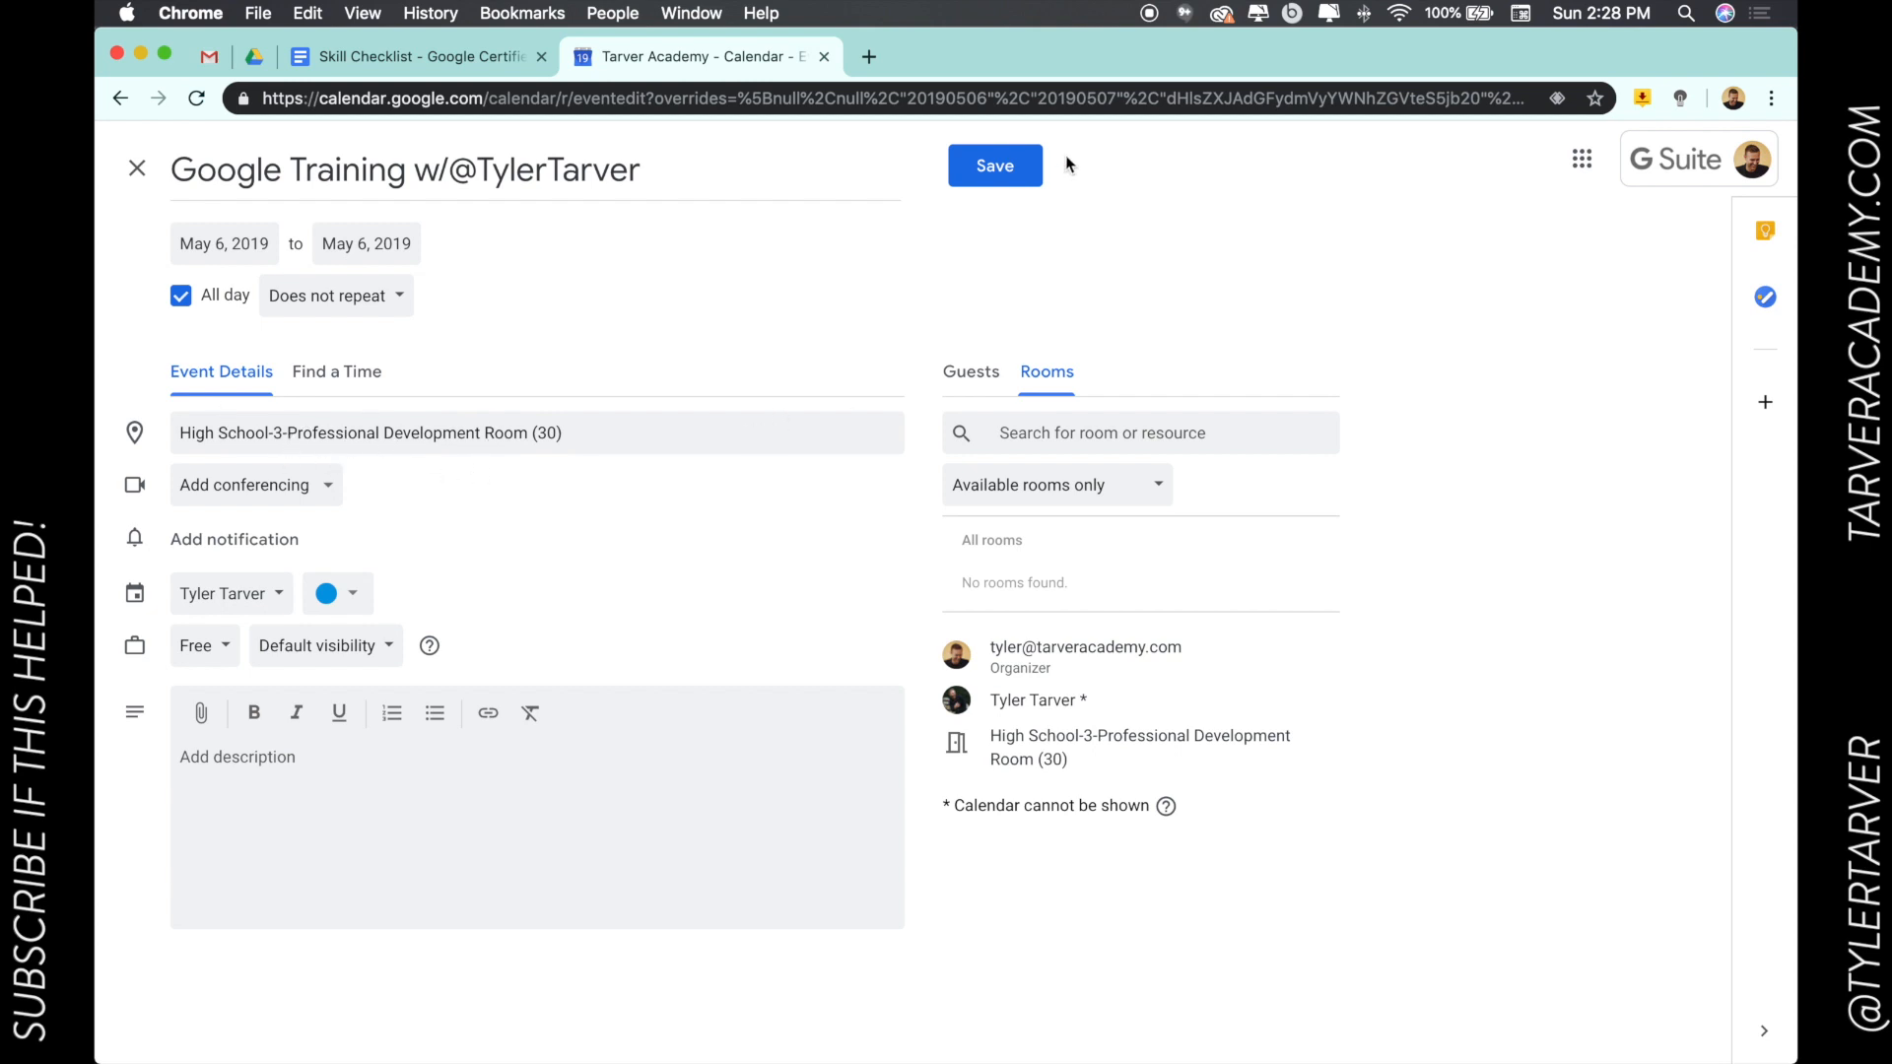
left_click(981, 174)
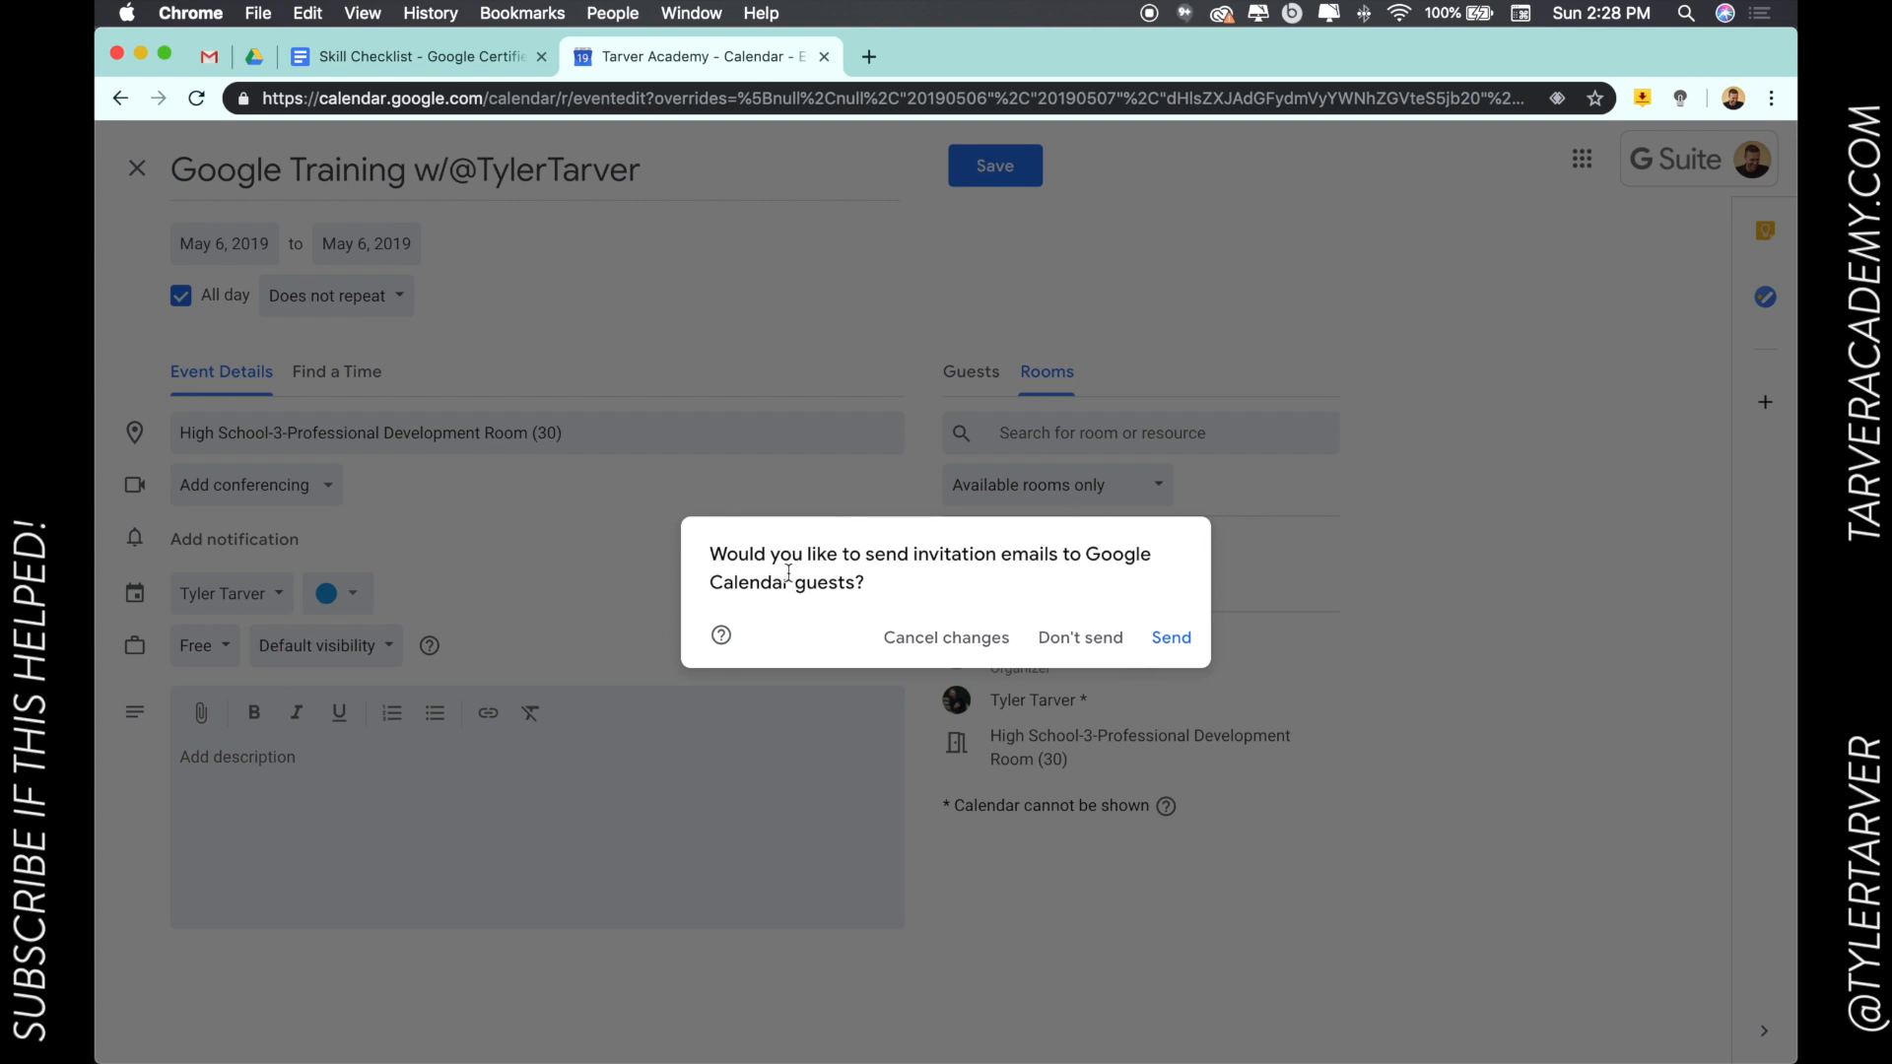
Send the invitation emails, including to the guest outside the organization.
left_click(1172, 639)
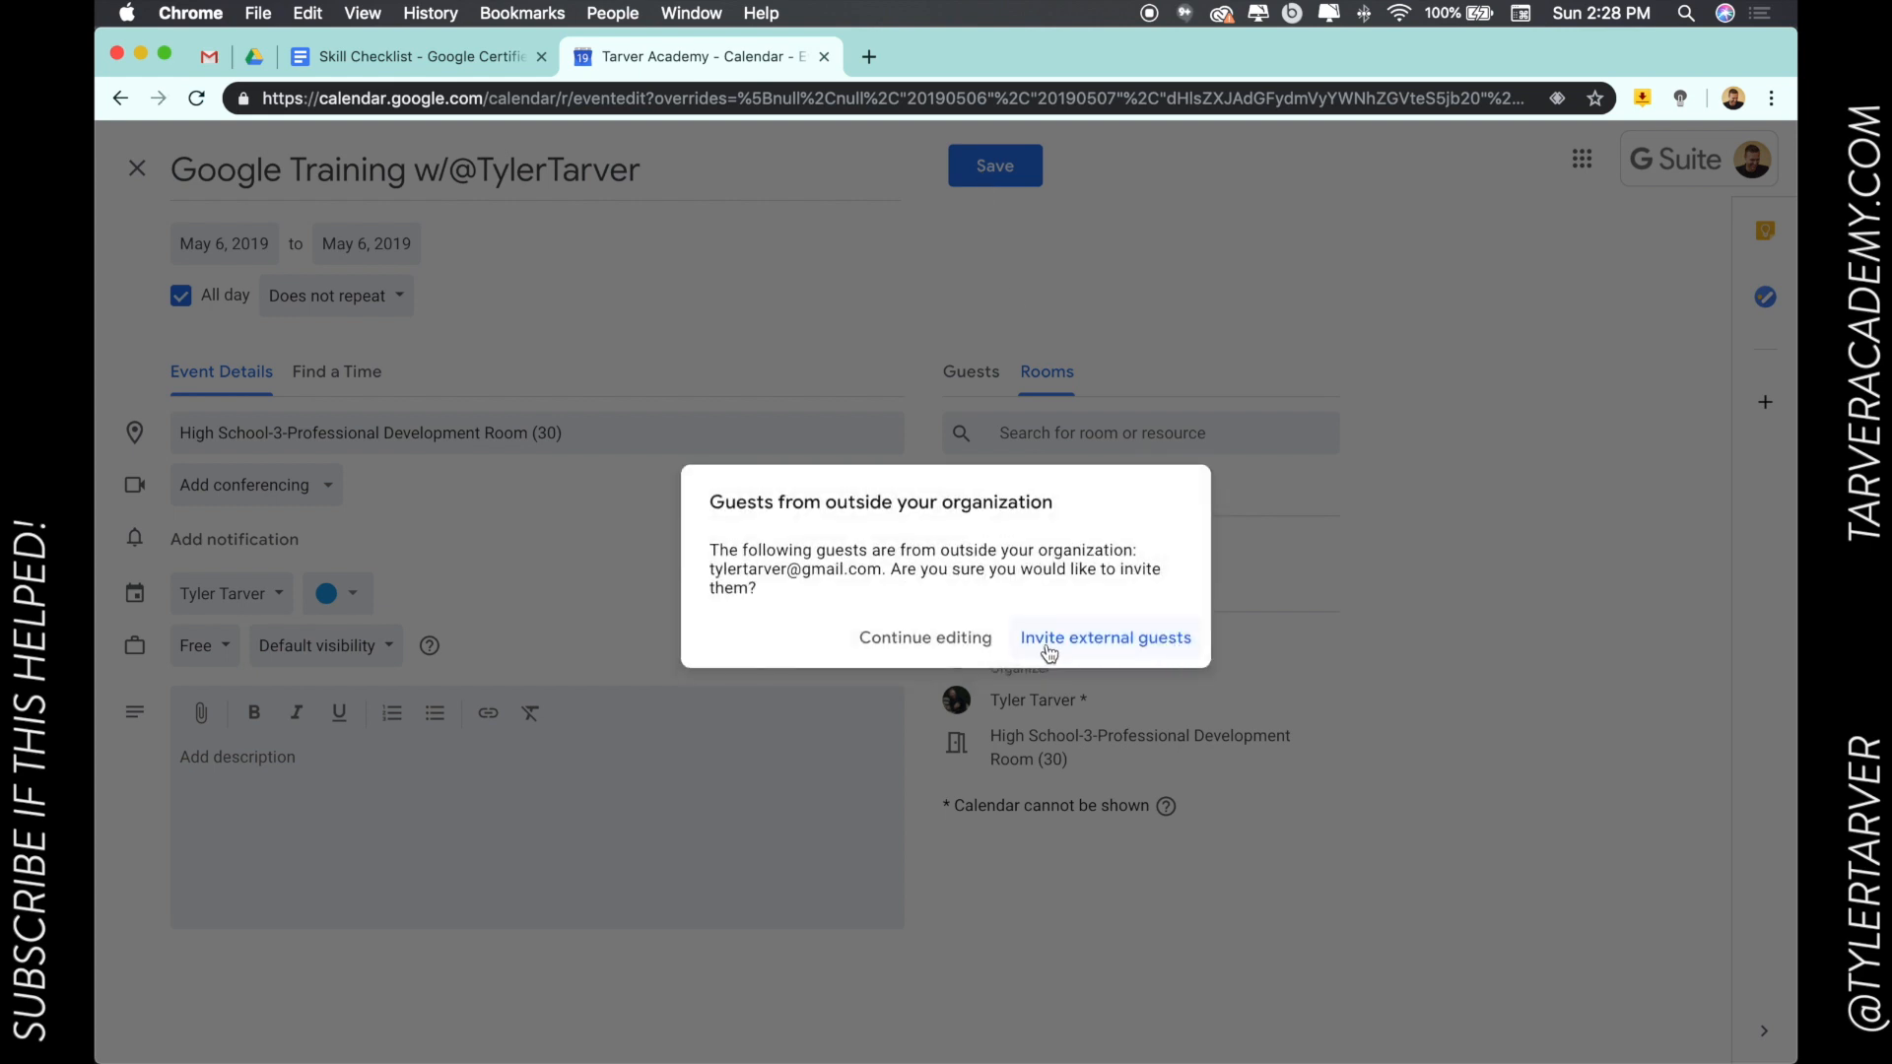
left_click(1106, 640)
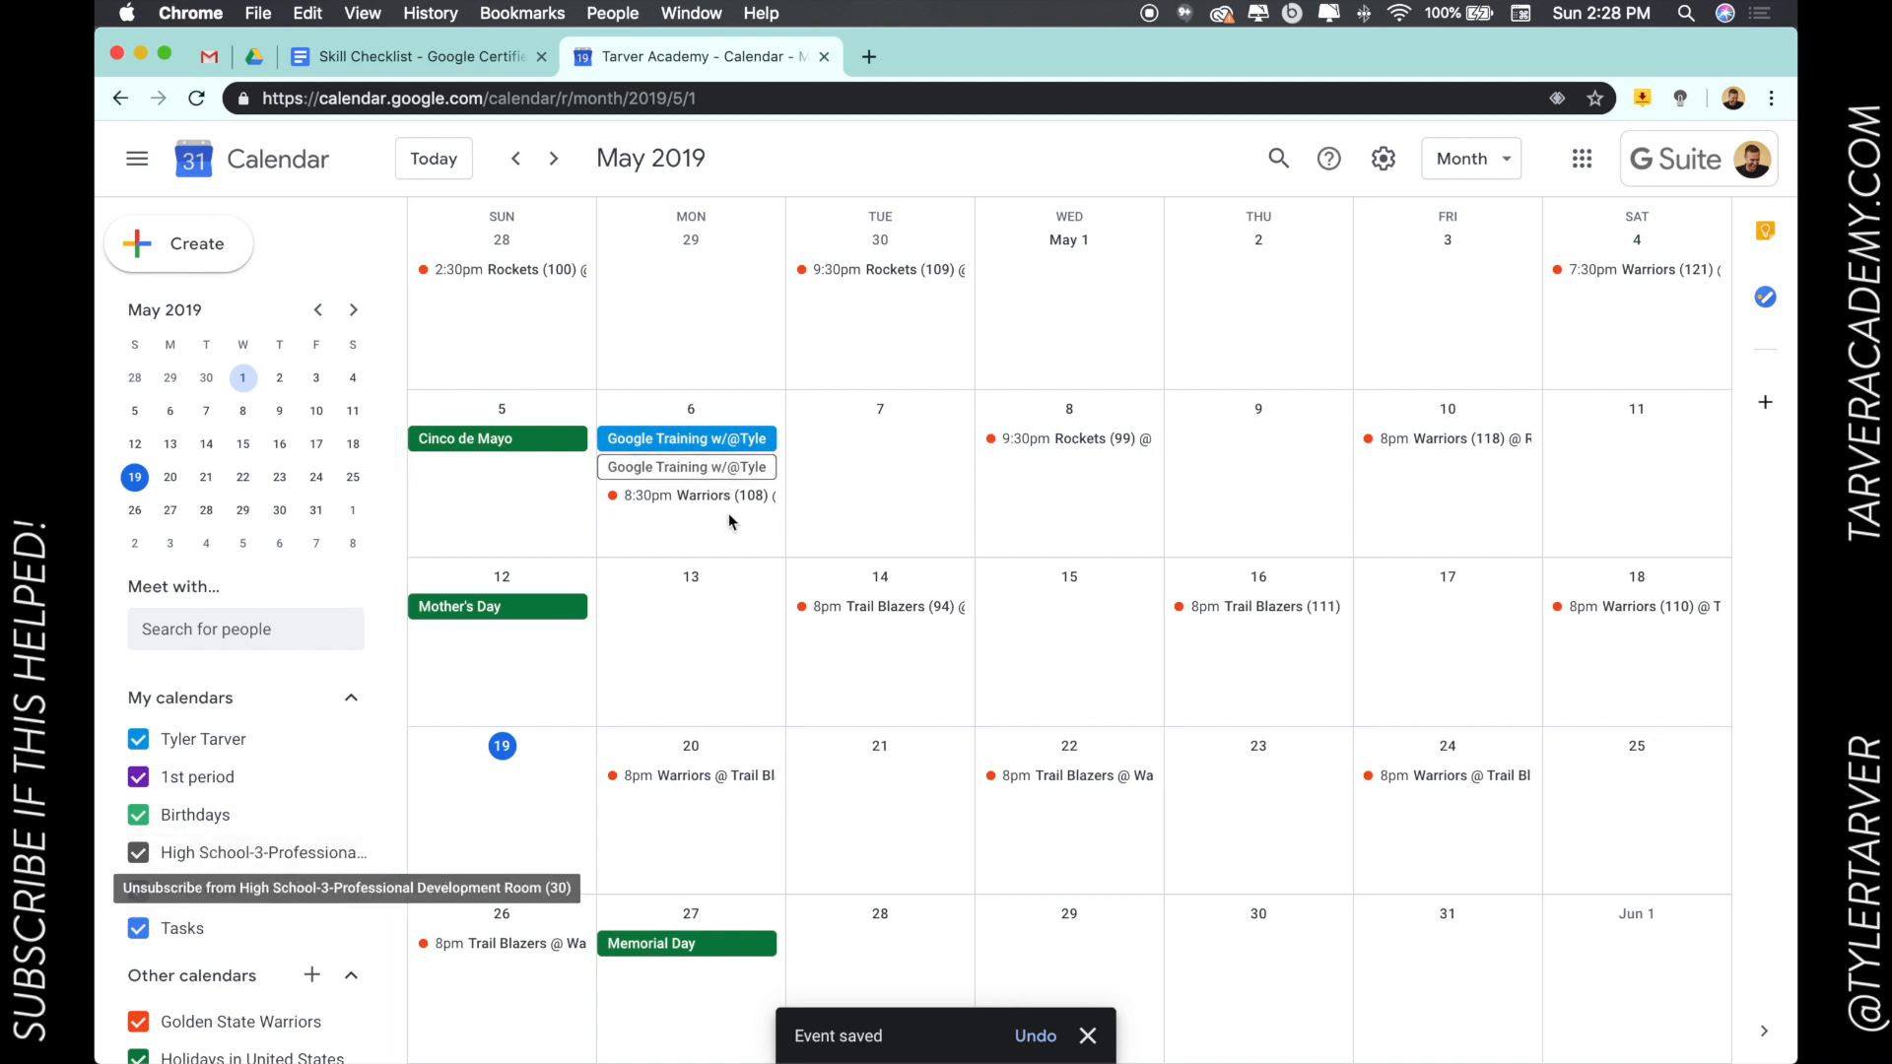
RSVP Yes to the May 6 Google Training event, then hide and reshow your own calendar.
left_click(725, 467)
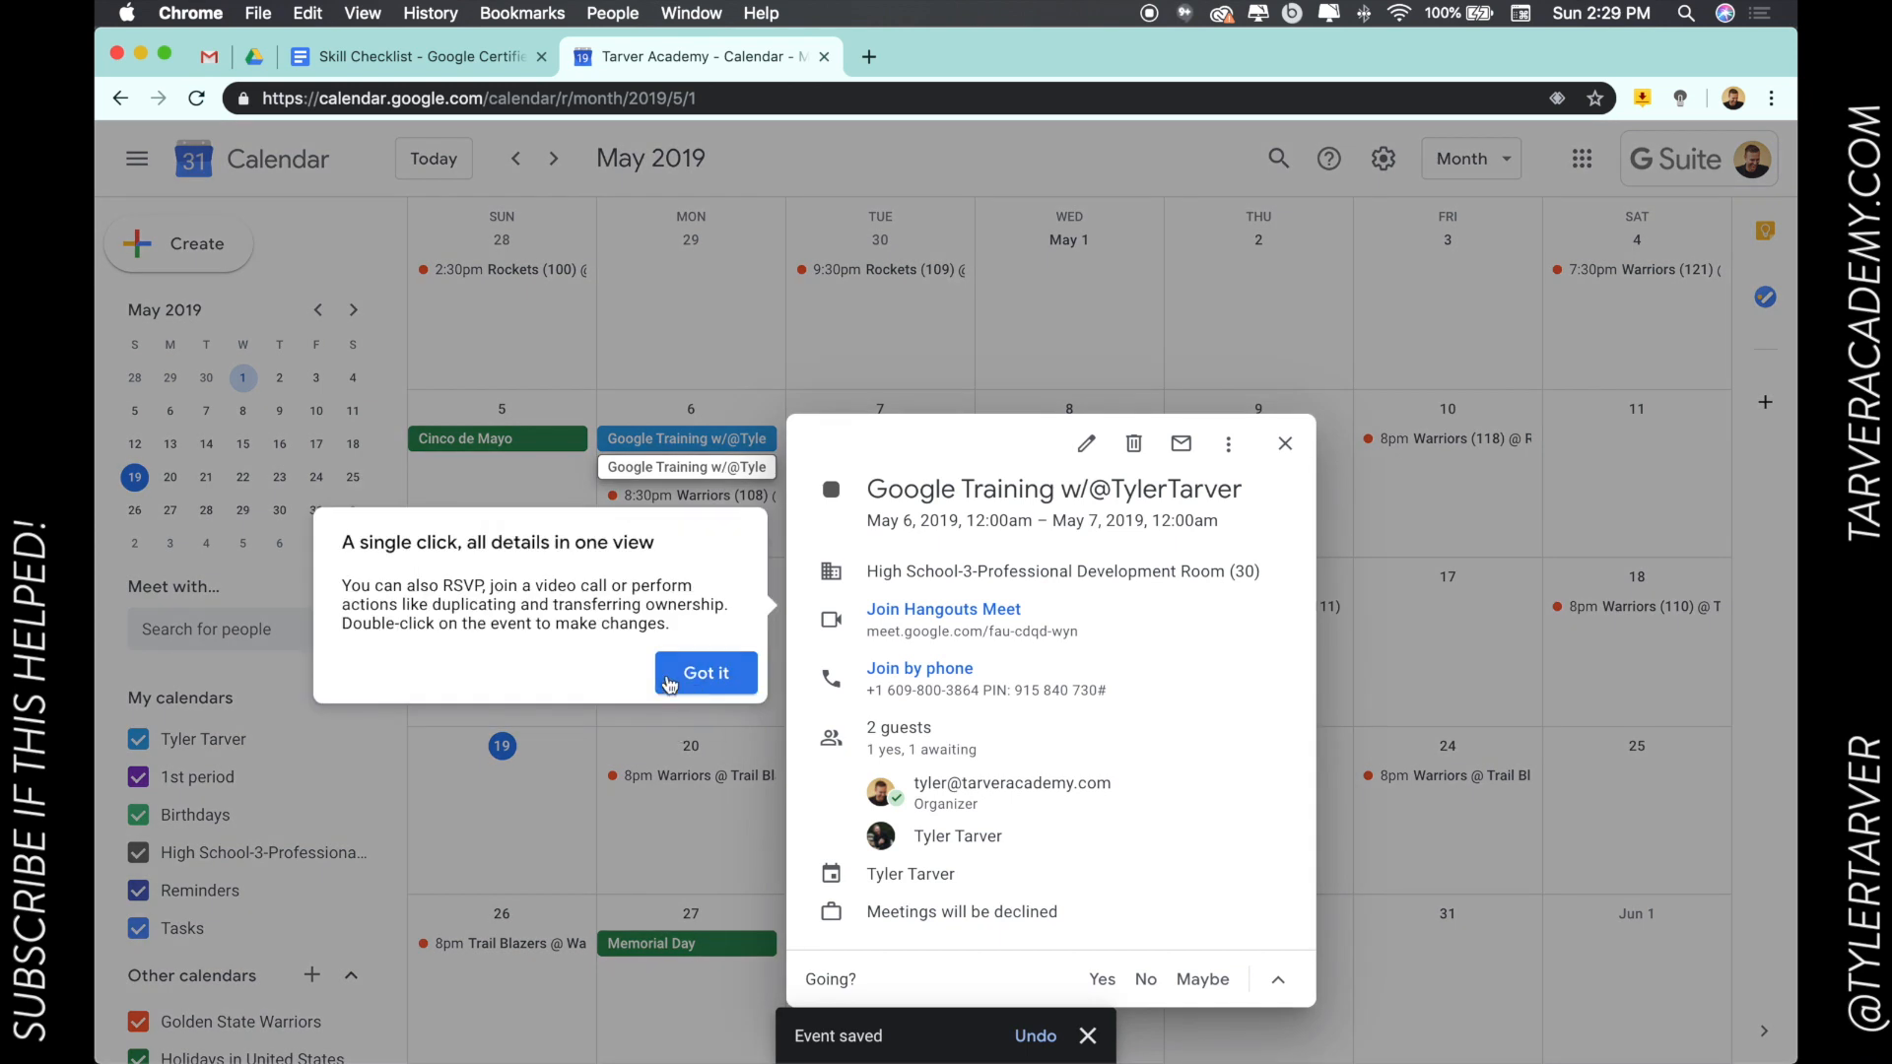
left_click(707, 673)
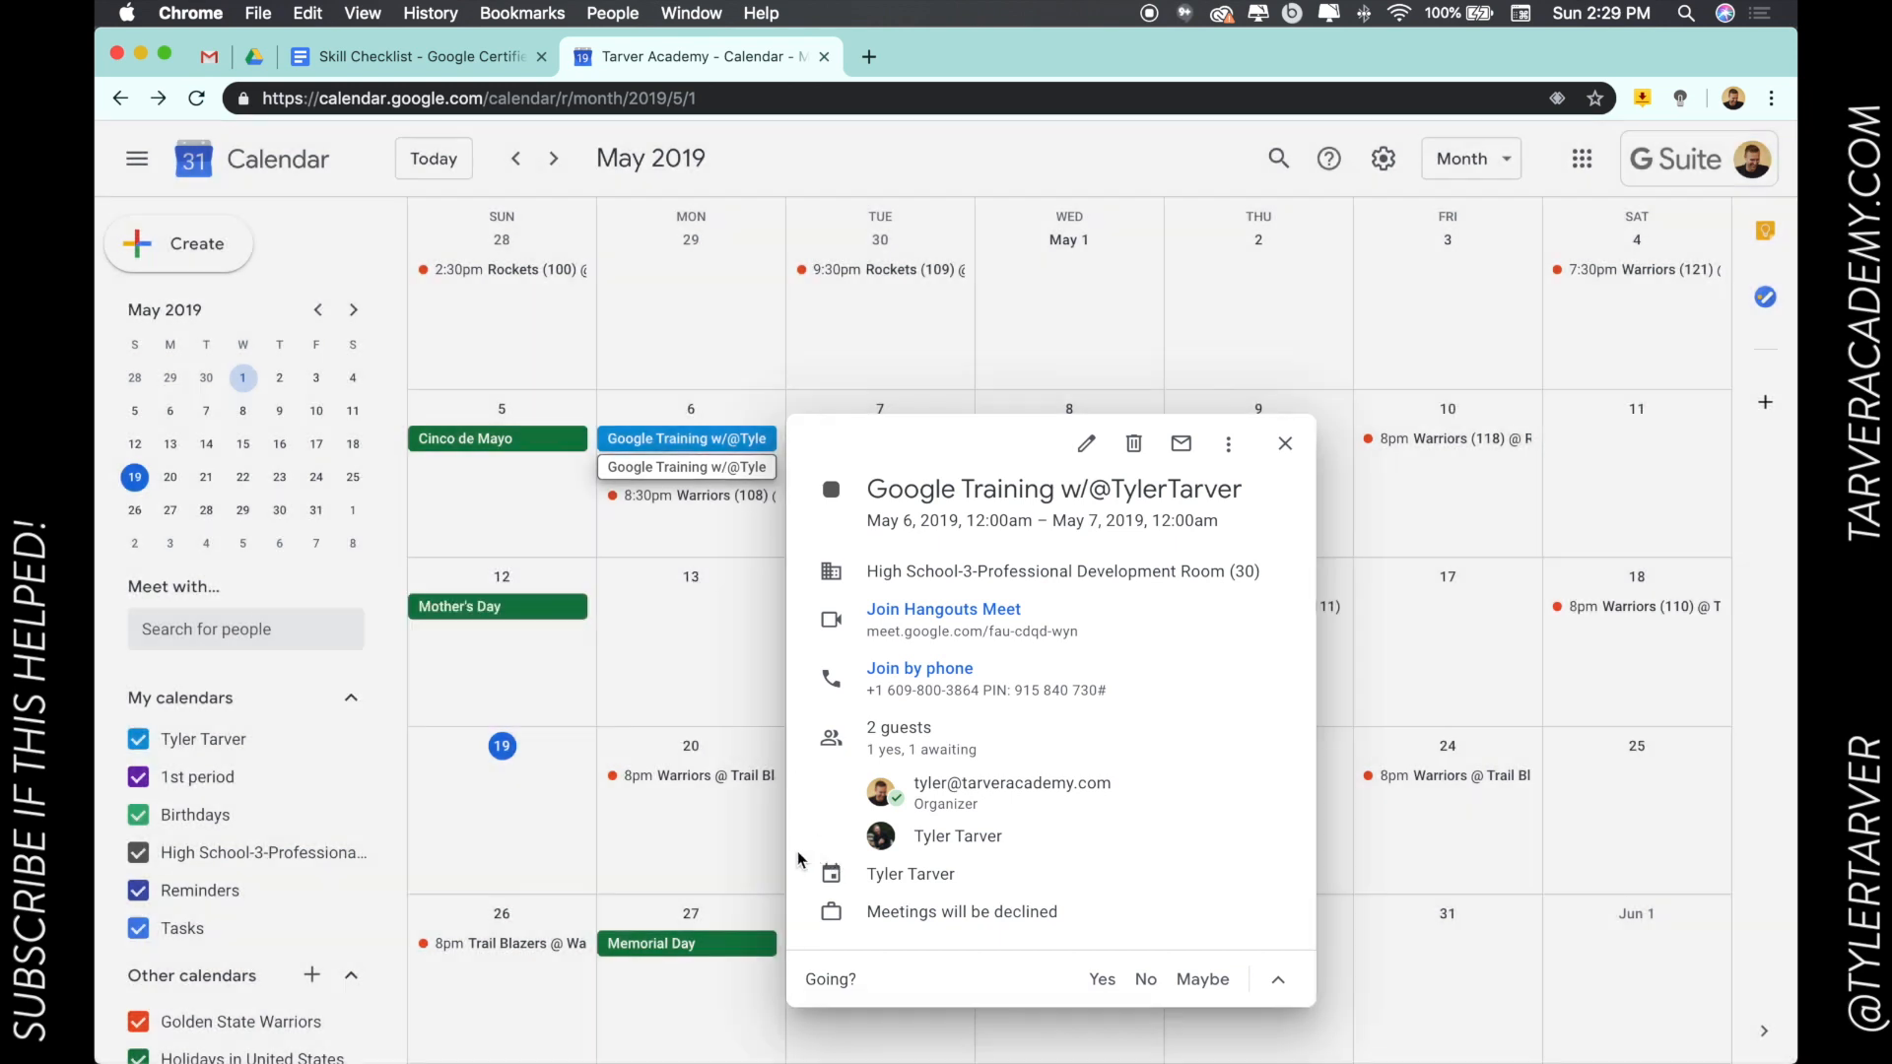
left_click(1097, 982)
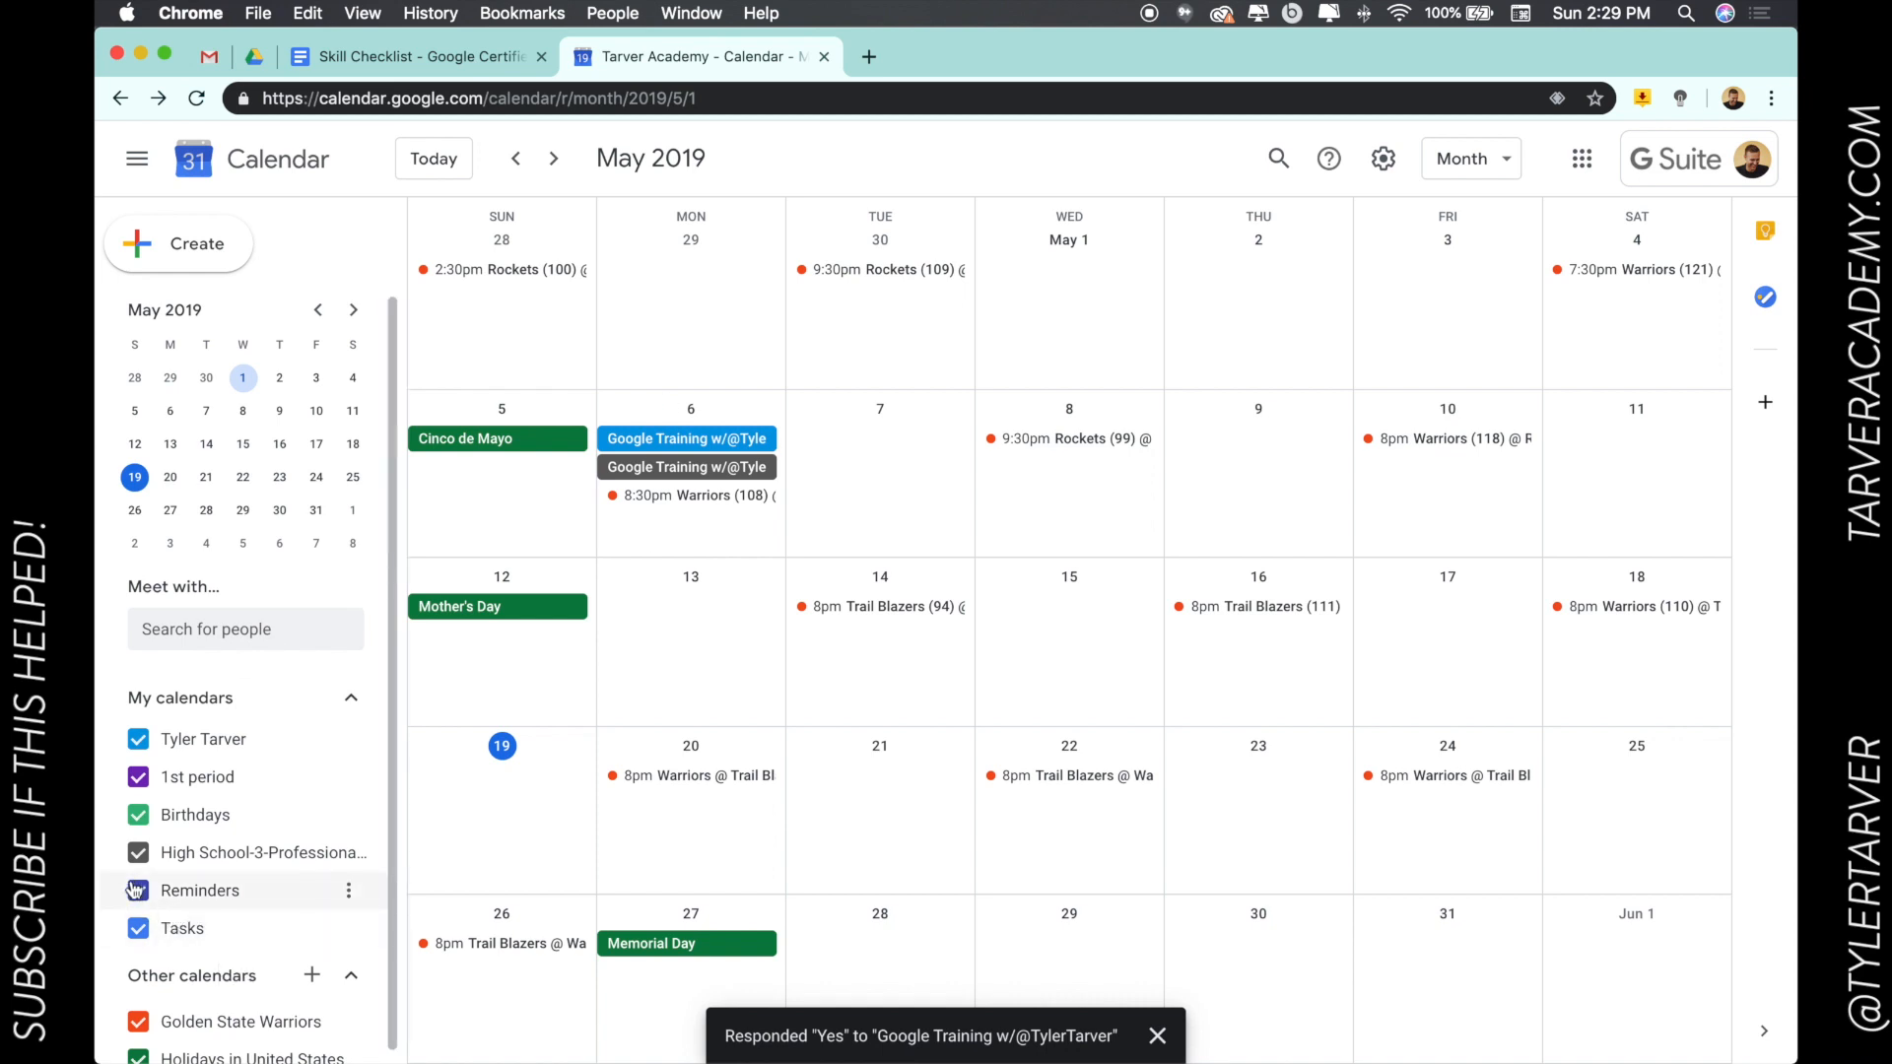
left_click(139, 741)
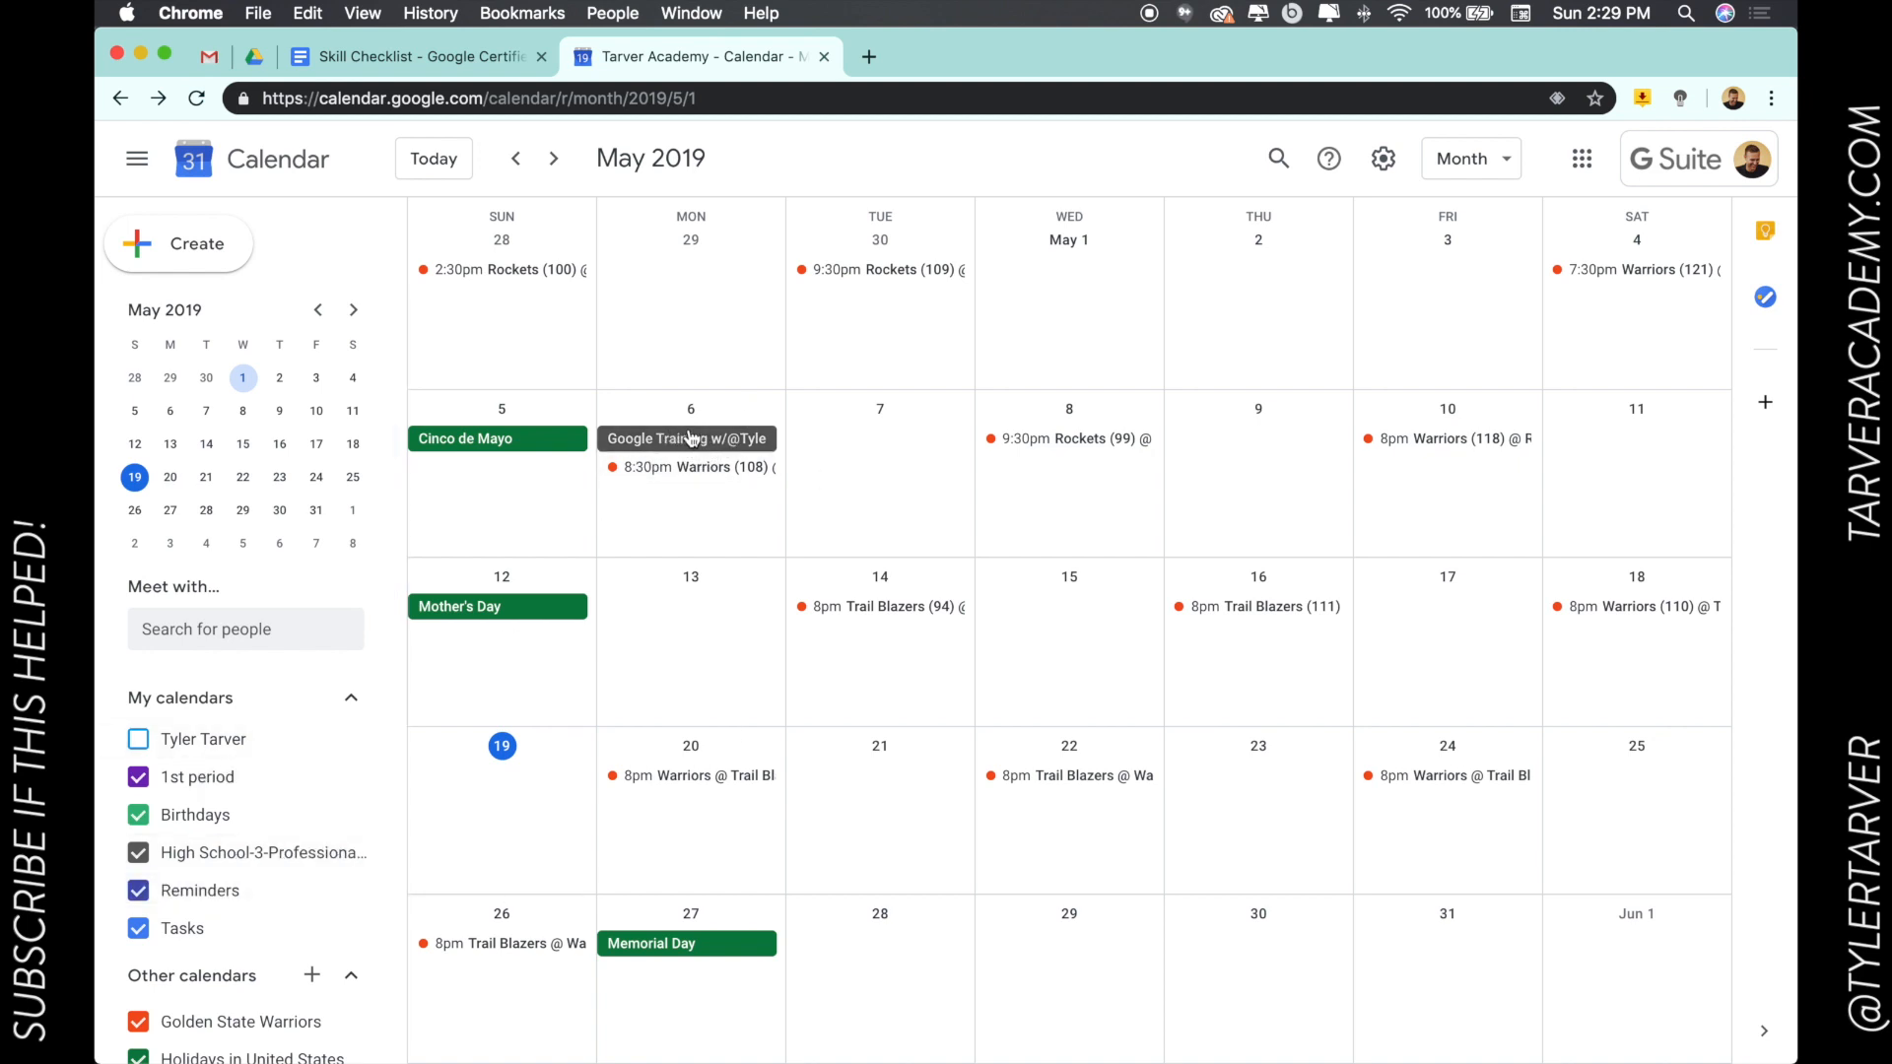
left_click(145, 742)
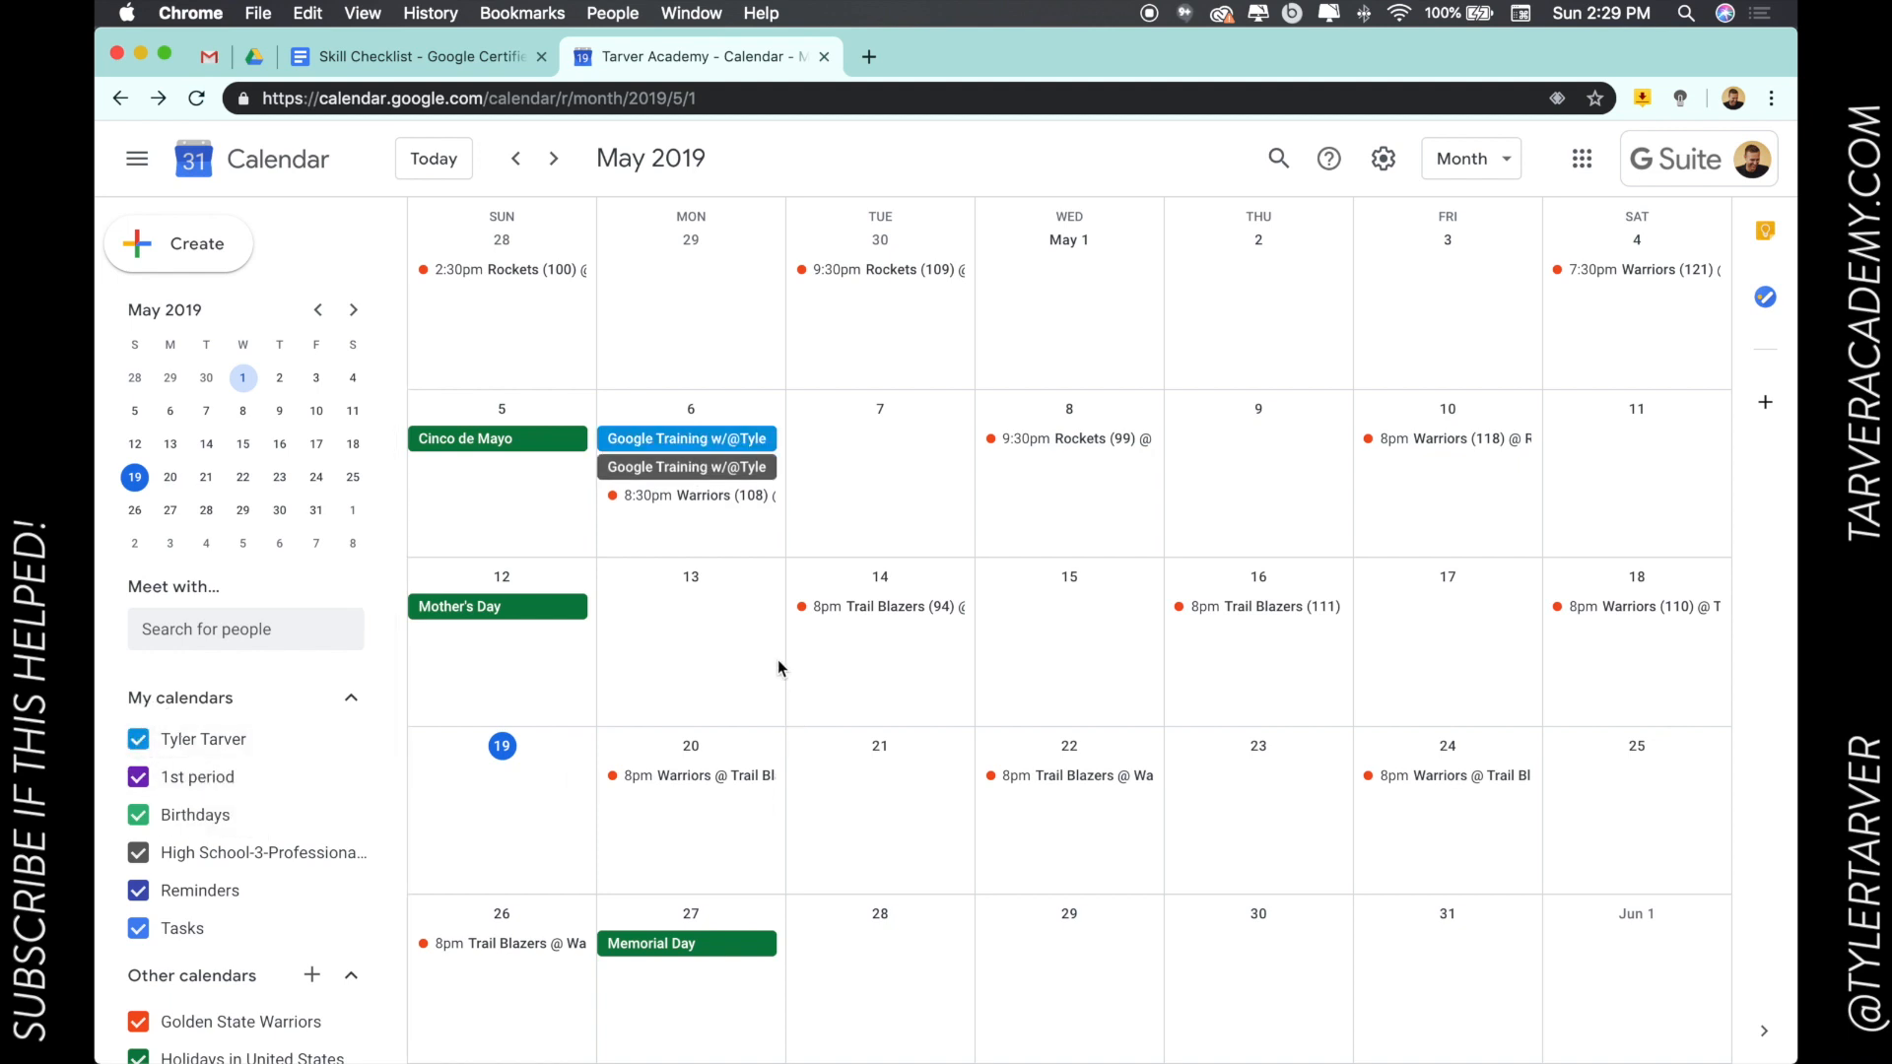